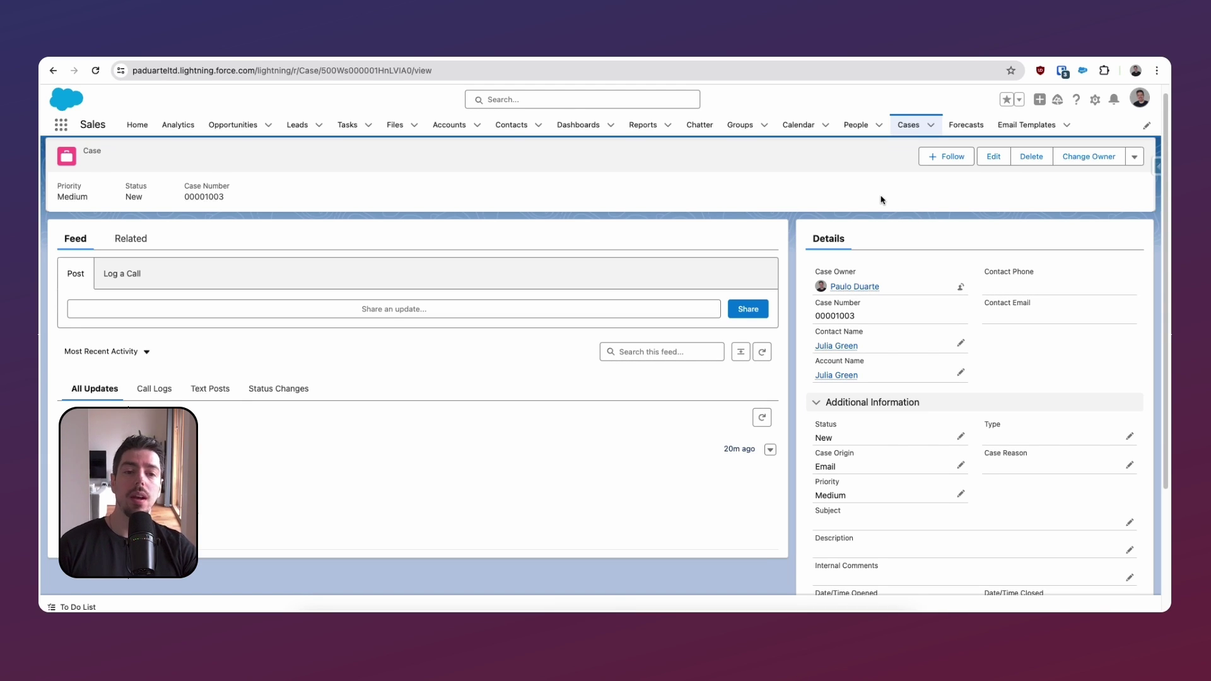
Edit the Case Record Page in Lightning App Builder and open the Details tab's label settings.
{"action": "left_click", "coordinate": [1095, 99]}
{"action": "left_click", "coordinate": [1069, 212]}
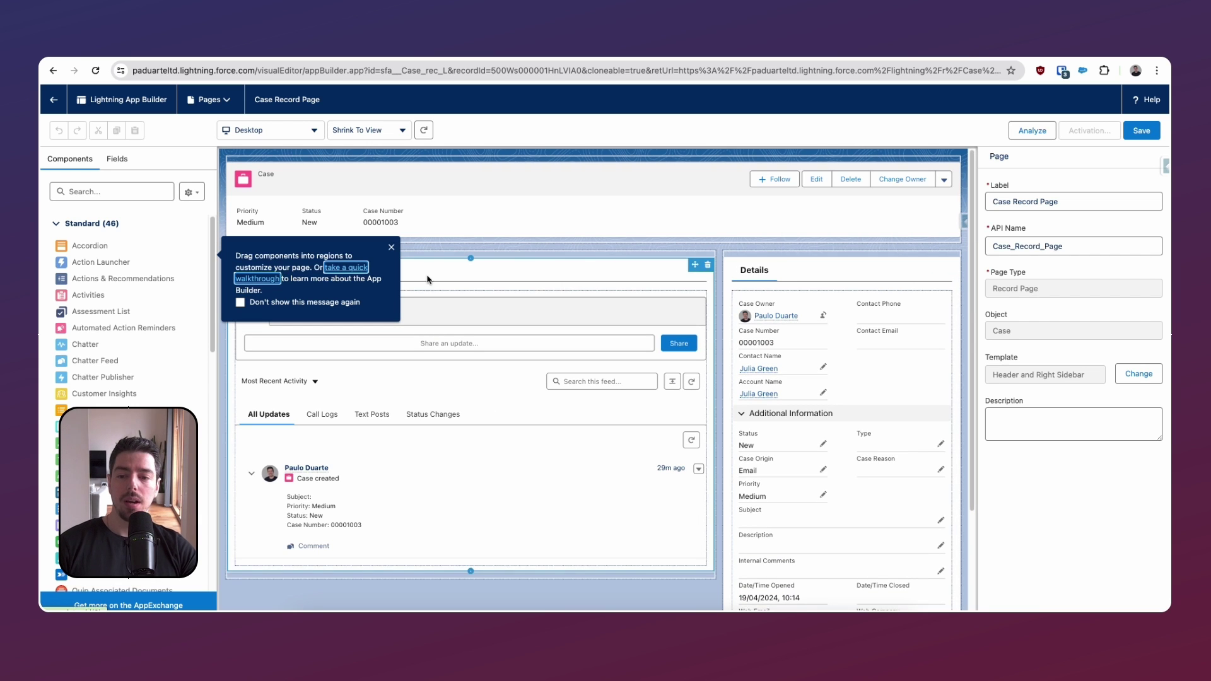
{"action": "left_click", "coordinate": [391, 248]}
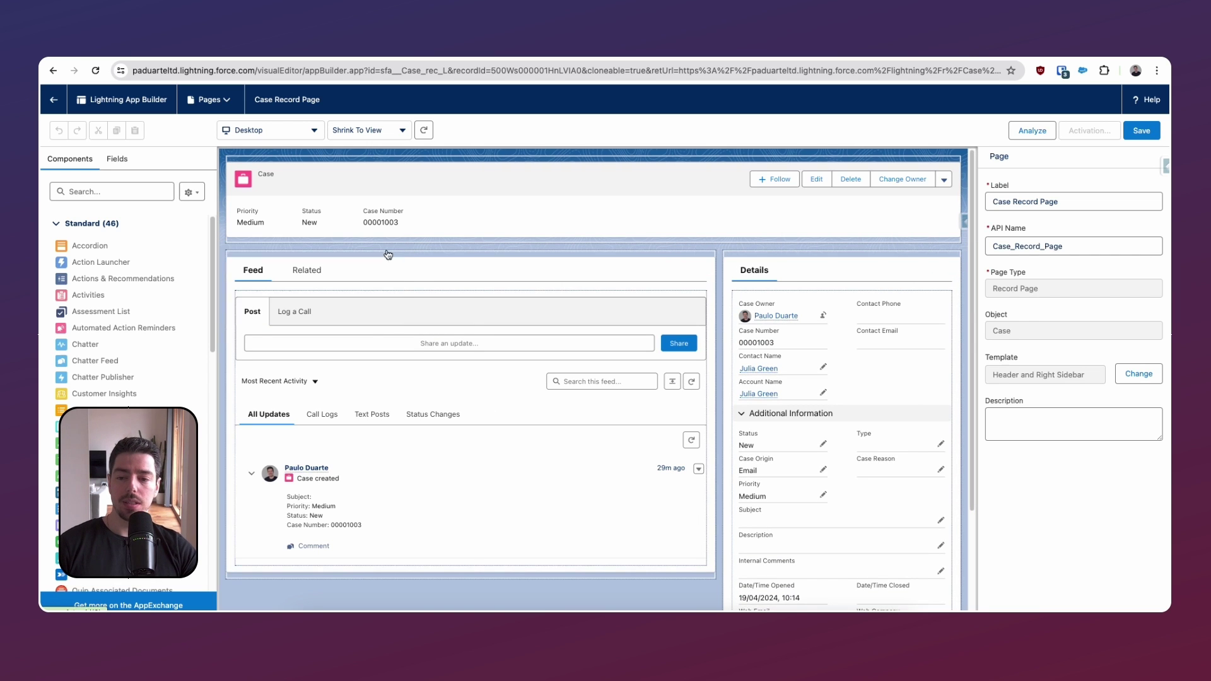
{"action": "left_click", "coordinate": [864, 285]}
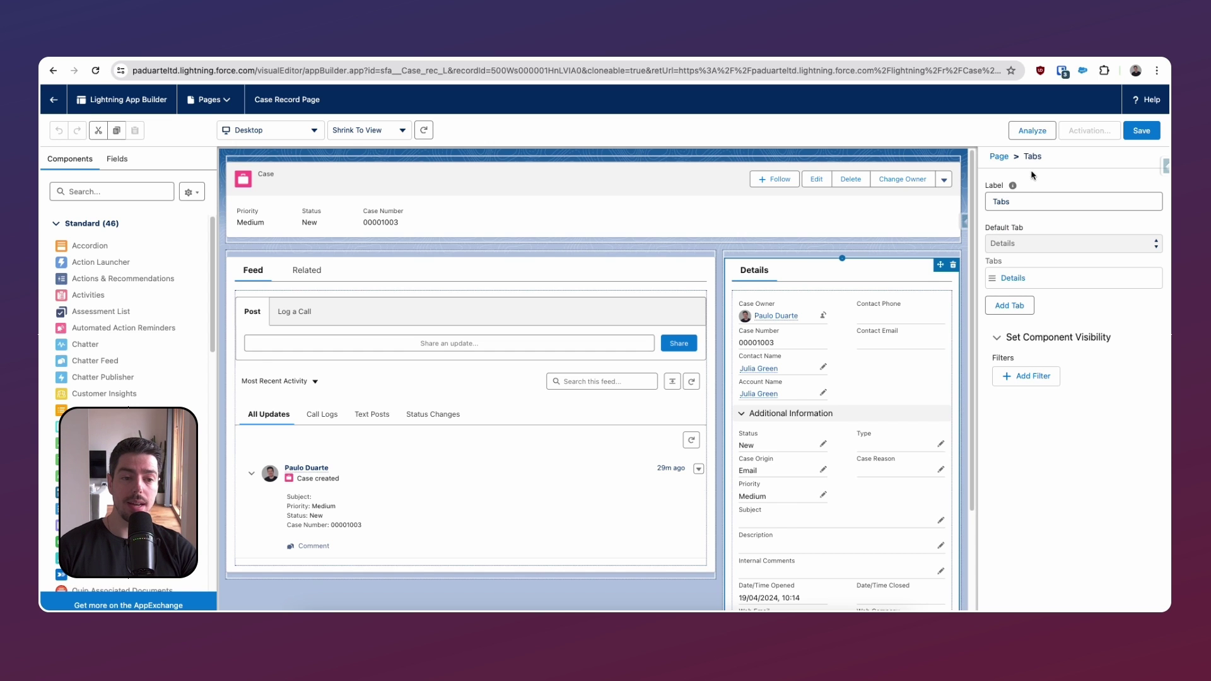
{"action": "left_click", "coordinate": [1066, 287]}
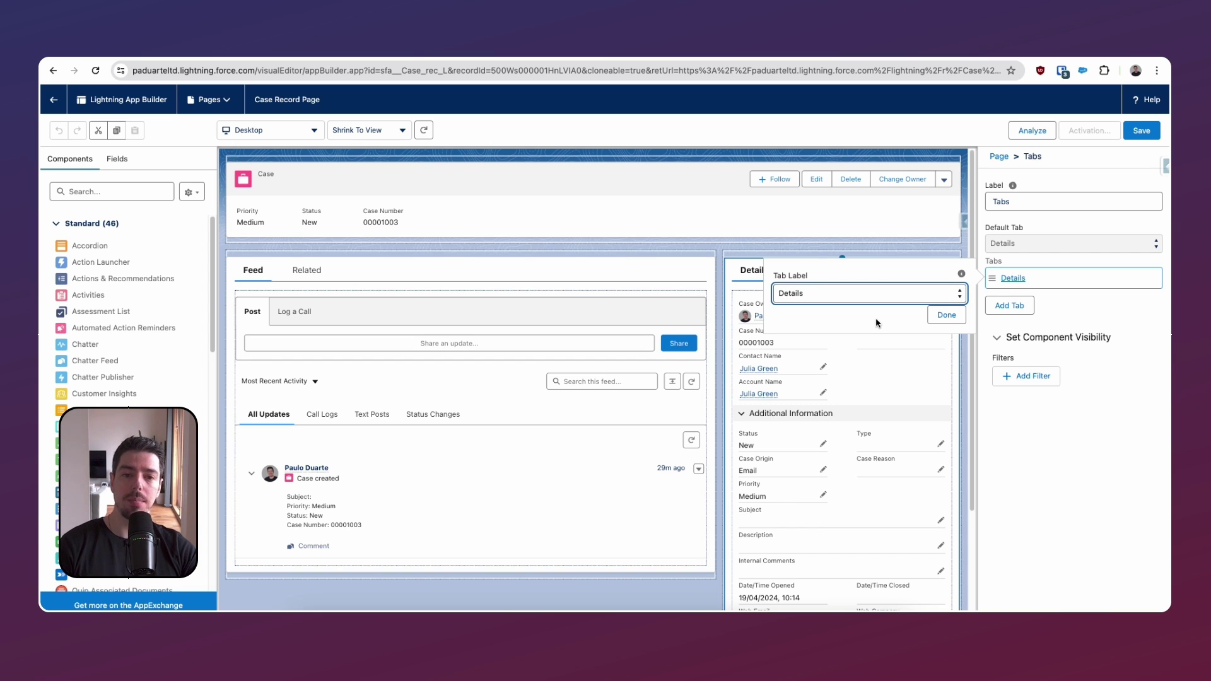
Leave Lightning App Builder and go to Salesforce Setup from the gear menu.
{"action": "left_click", "coordinate": [56, 100]}
{"action": "left_click", "coordinate": [634, 260]}
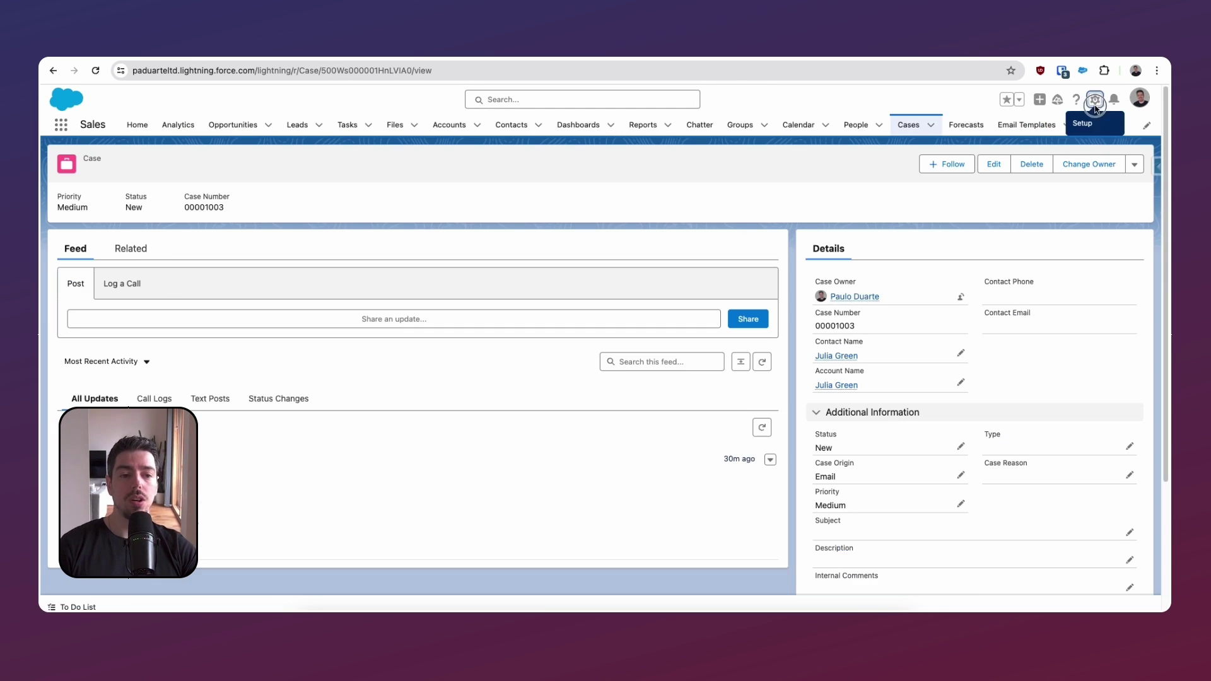
{"action": "left_click", "coordinate": [1095, 99]}
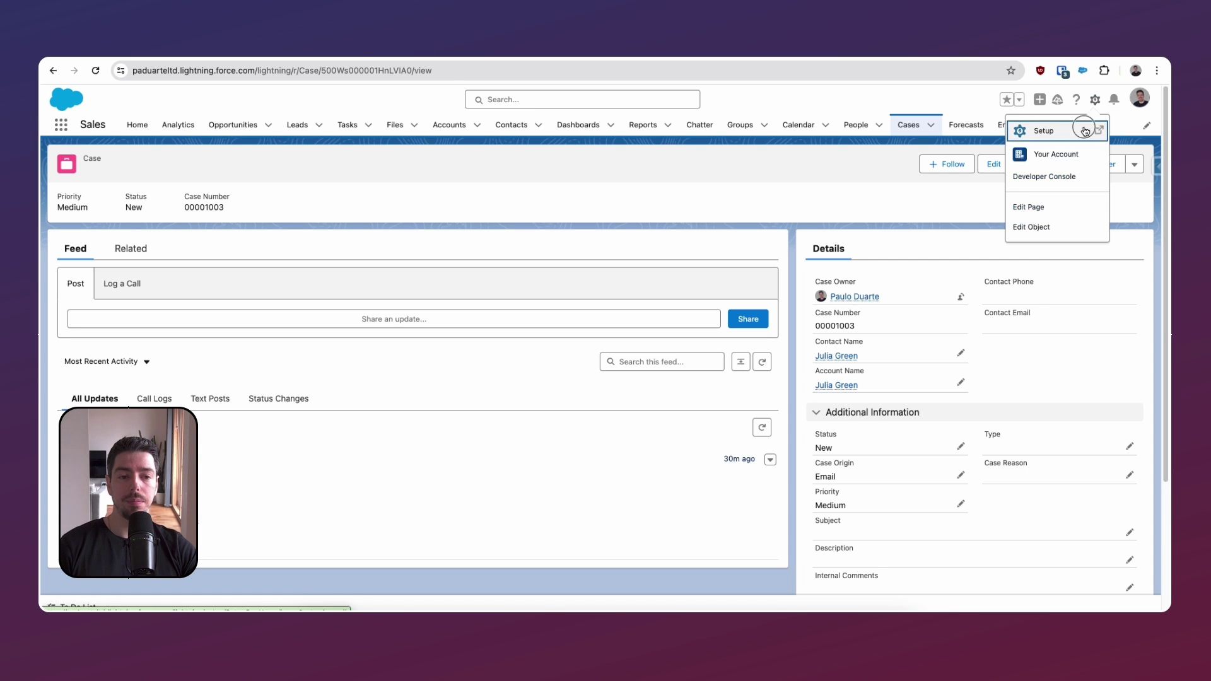
{"action": "left_click", "coordinate": [1083, 127]}
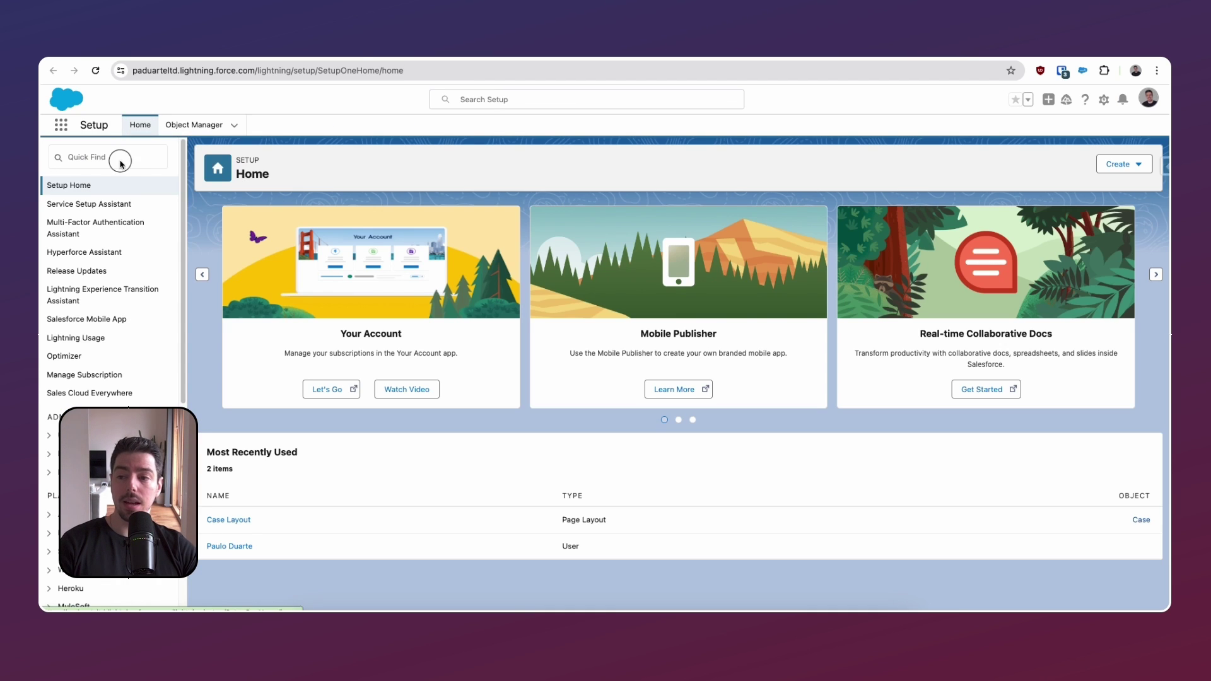
Find Salesforce Mobile App via Quick Find 'mobile' and turn on Dynamic Forms on Mobile.
{"action": "left_click", "coordinate": [120, 159]}
{"action": "type", "text": "mobile"}
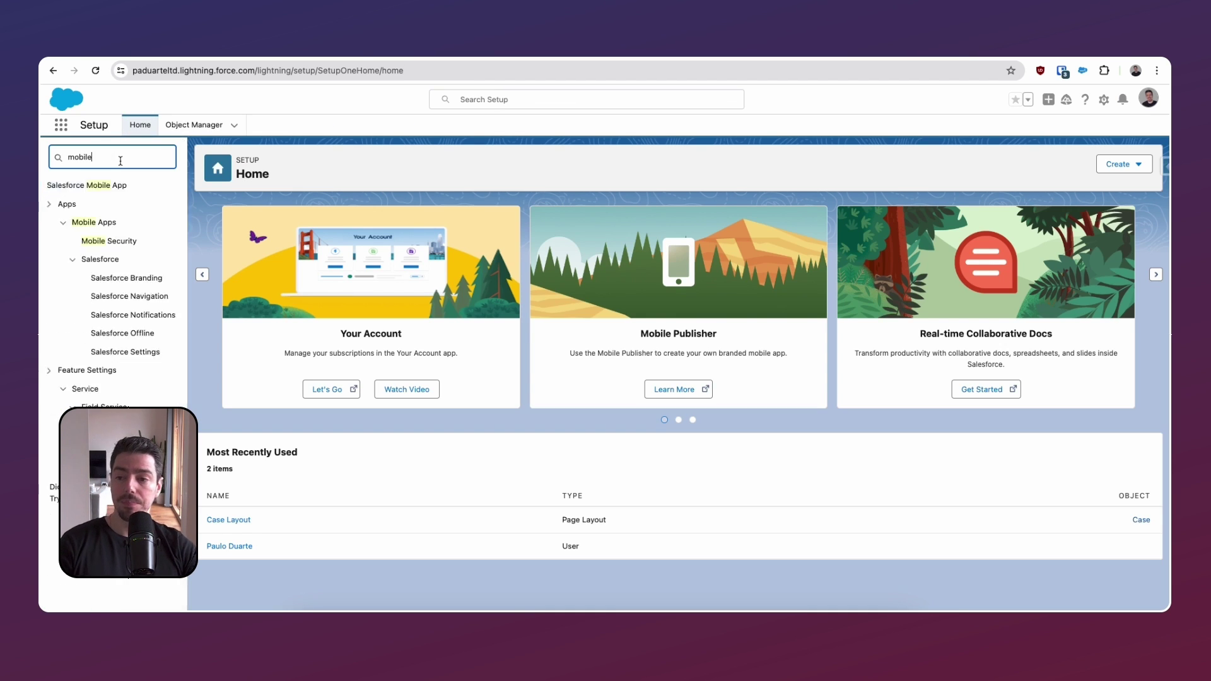
{"action": "left_click", "coordinate": [98, 186]}
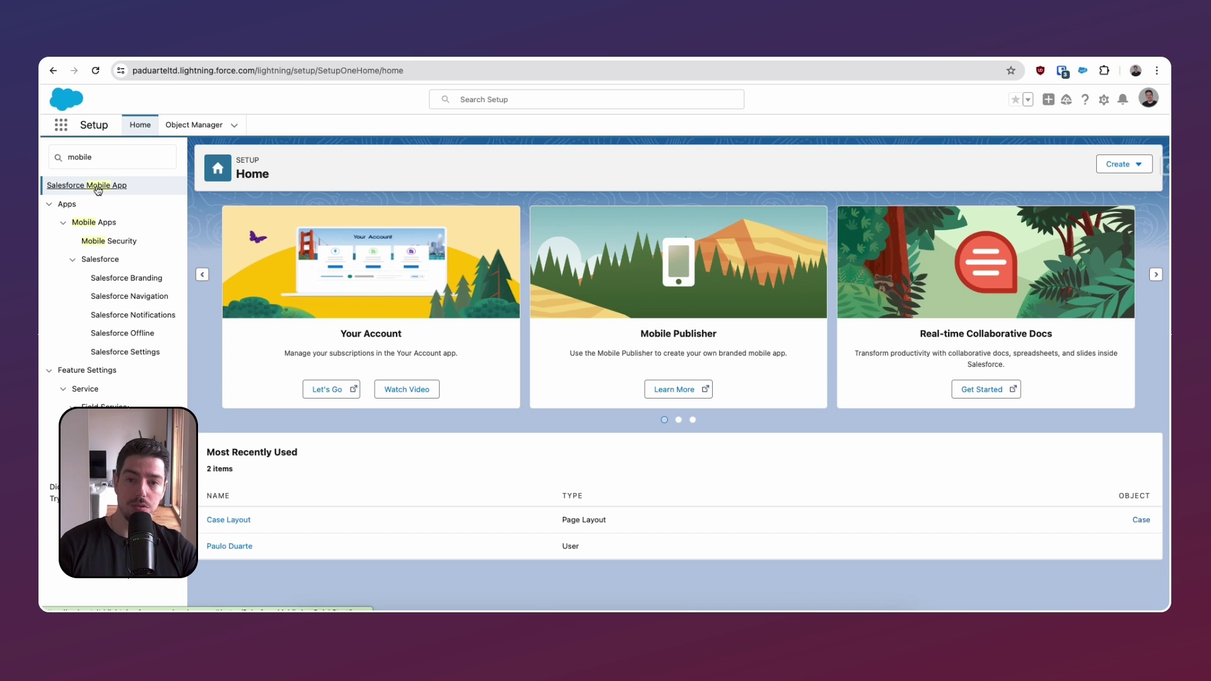
{"action": "scroll", "coordinate": [520, 464], "scroll_direction": "down", "scroll_amount": 1}
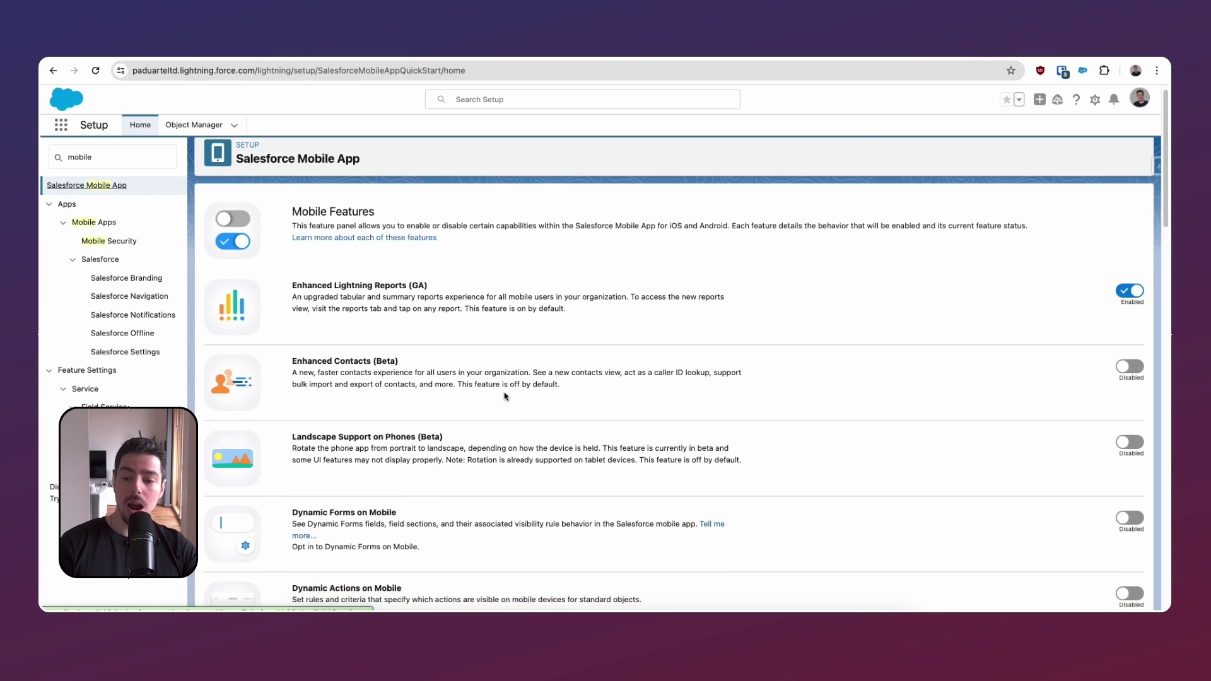
{"action": "scroll", "coordinate": [515, 524], "scroll_direction": "down", "scroll_amount": 1}
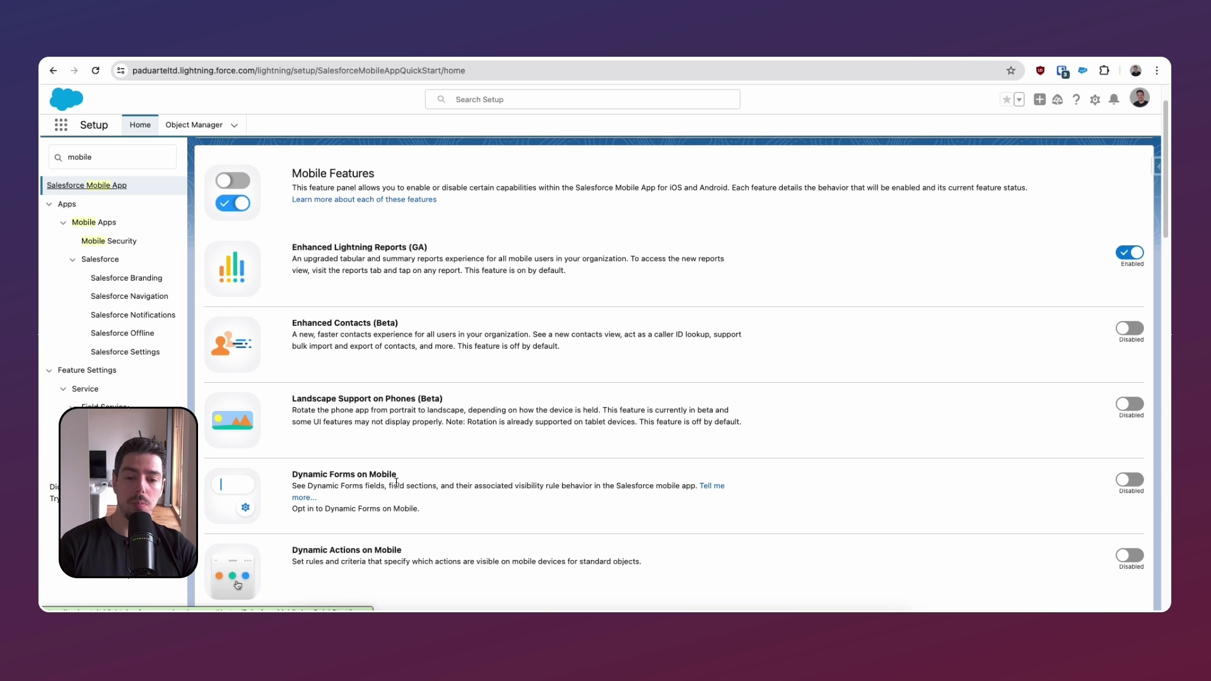
{"action": "left_click", "coordinate": [1129, 481]}
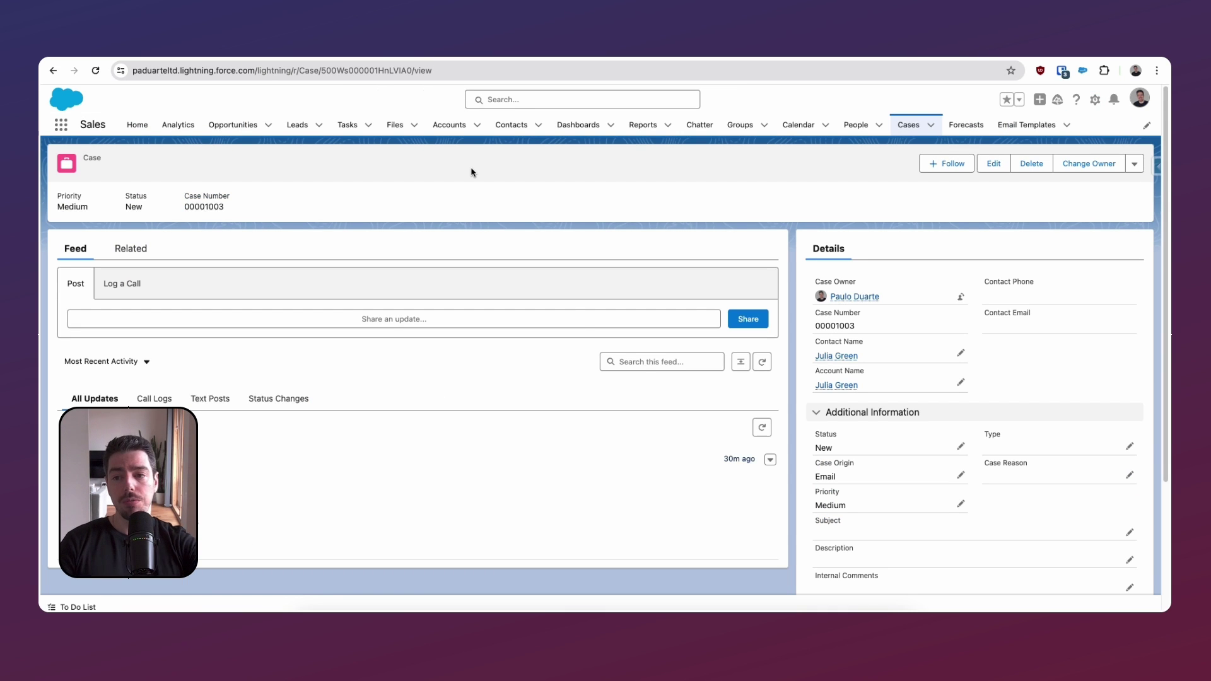
Reload the case, reopen it in App Builder, and open the Details tab's settings.
{"action": "key", "text": "super+r"}
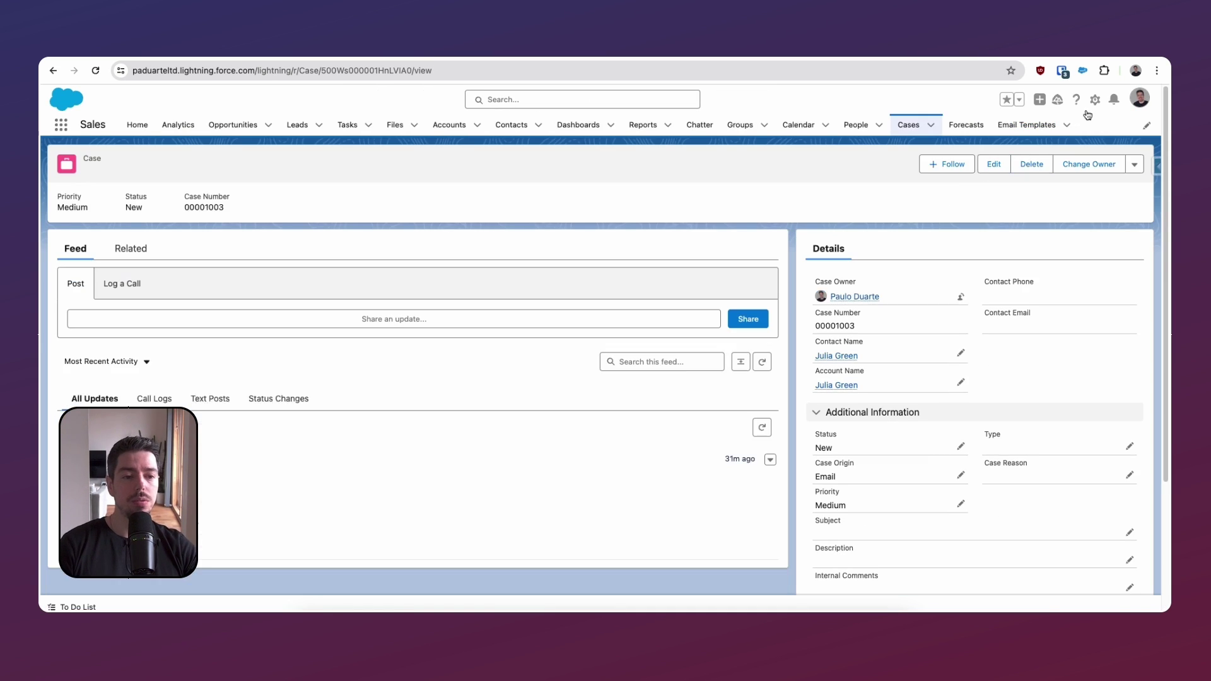
{"action": "left_click", "coordinate": [1095, 100]}
{"action": "left_click", "coordinate": [1060, 208]}
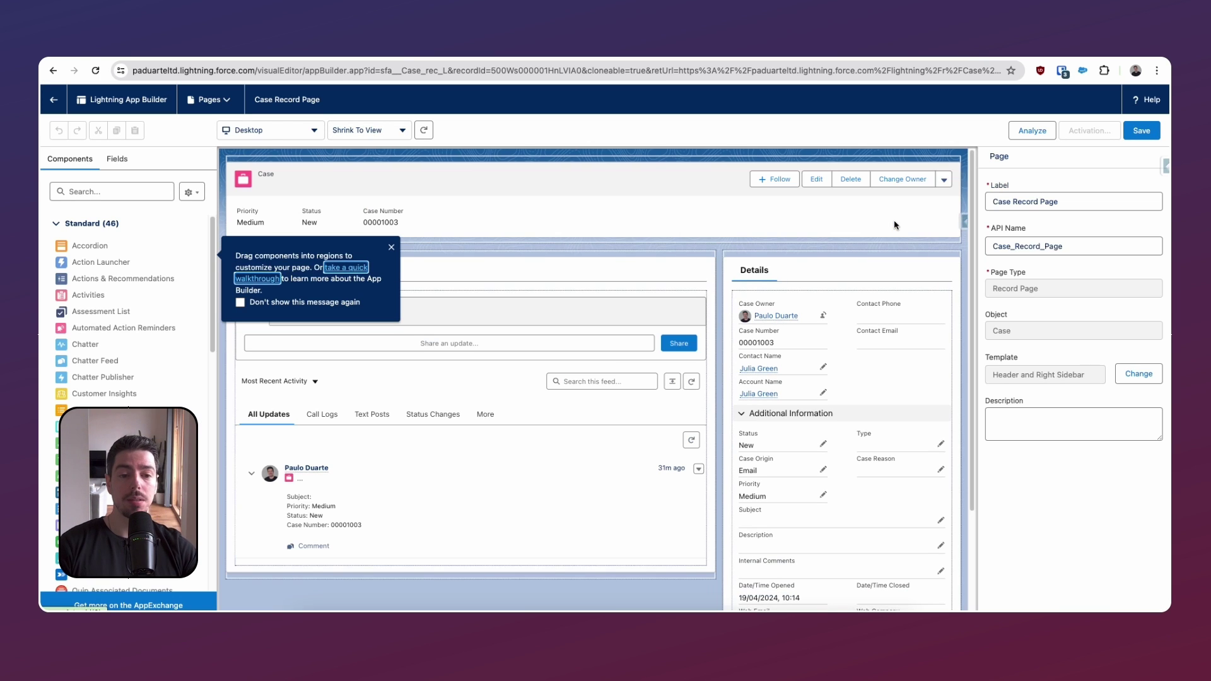
{"action": "left_click", "coordinate": [842, 262]}
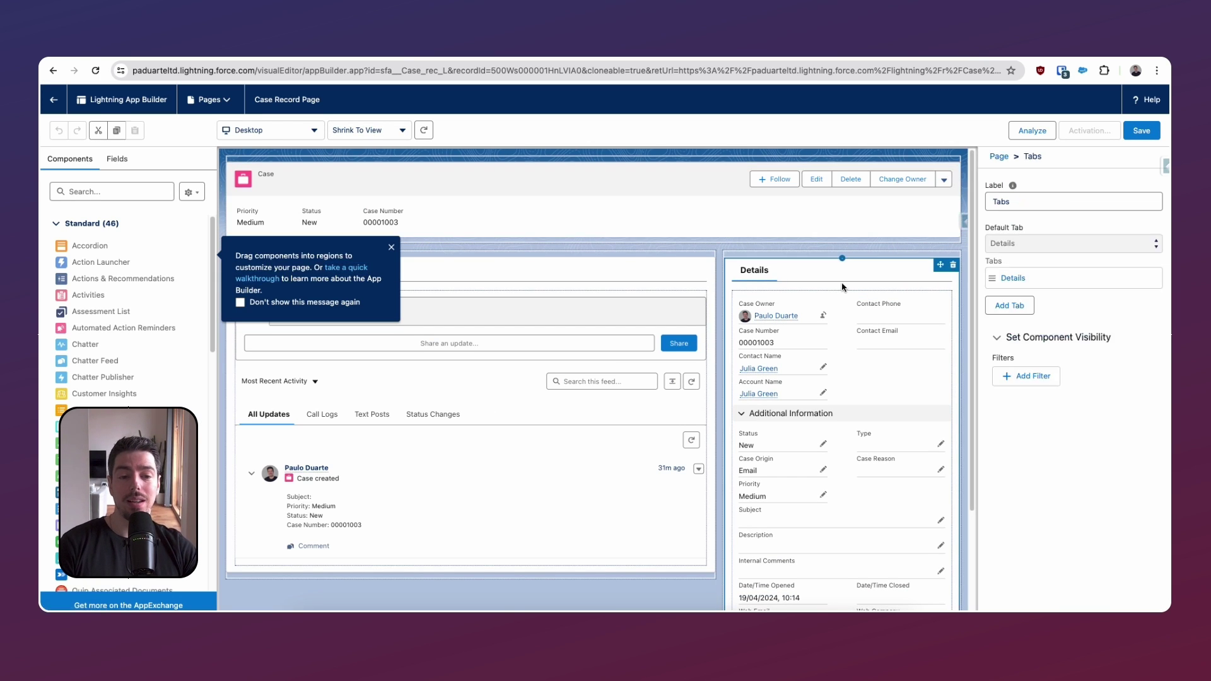
{"action": "left_click", "coordinate": [1013, 279]}
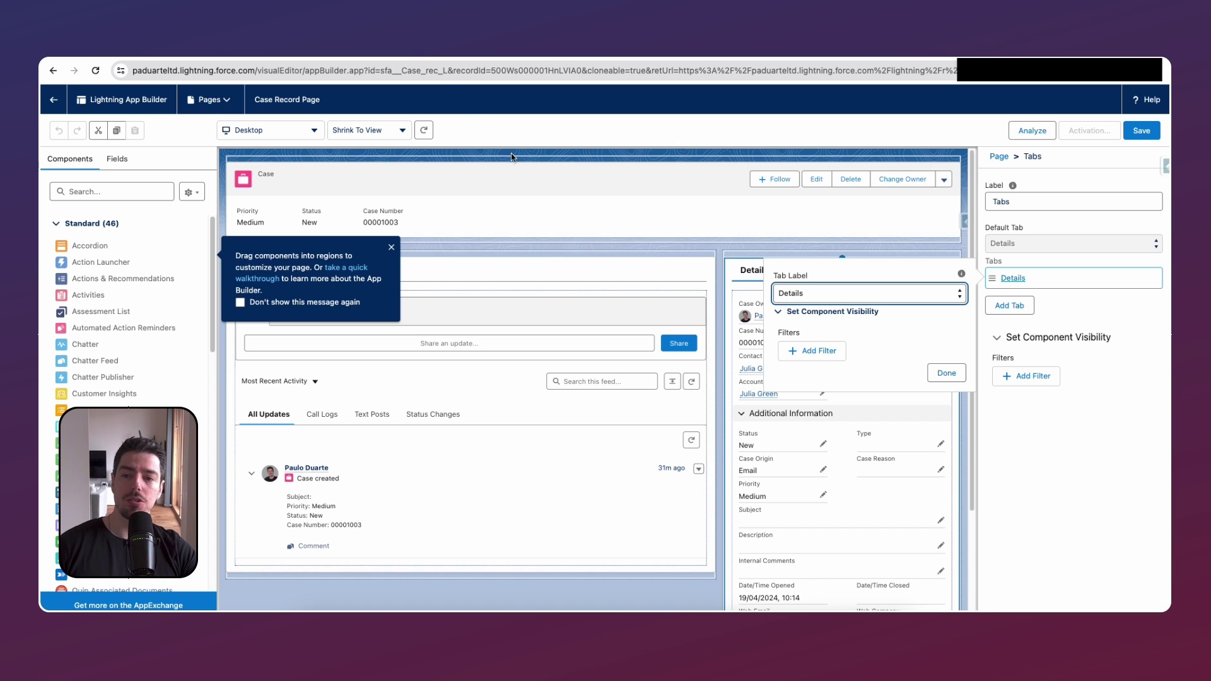
Check the Mobile Features setup page, then select the Highlights Panel in the builder.
{"action": "key", "text": "ctrl+Tab"}
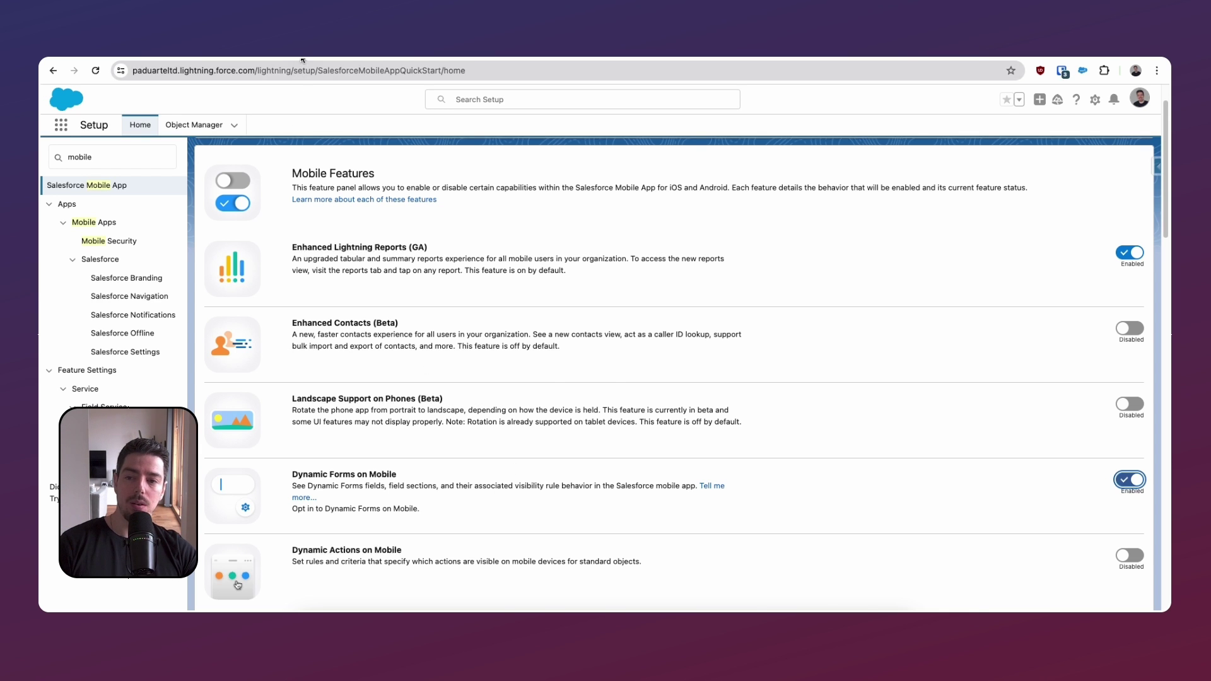
{"action": "key", "text": "ctrl+shift+Tab"}
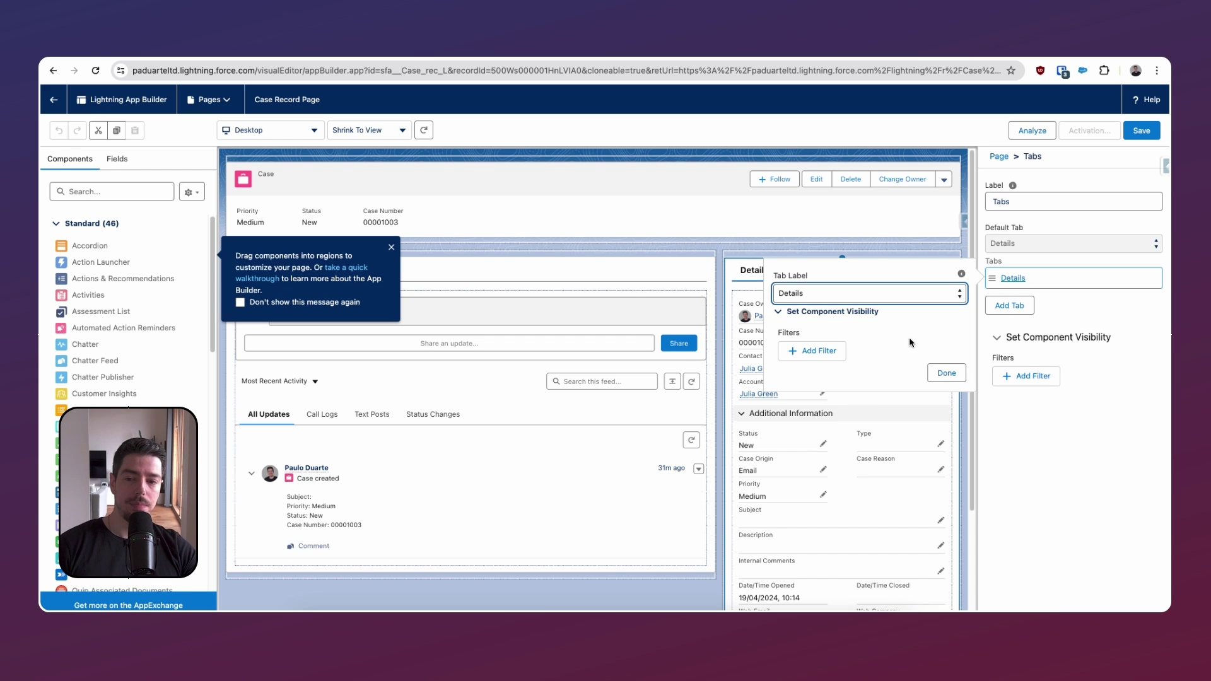
{"action": "left_click", "coordinate": [857, 223]}
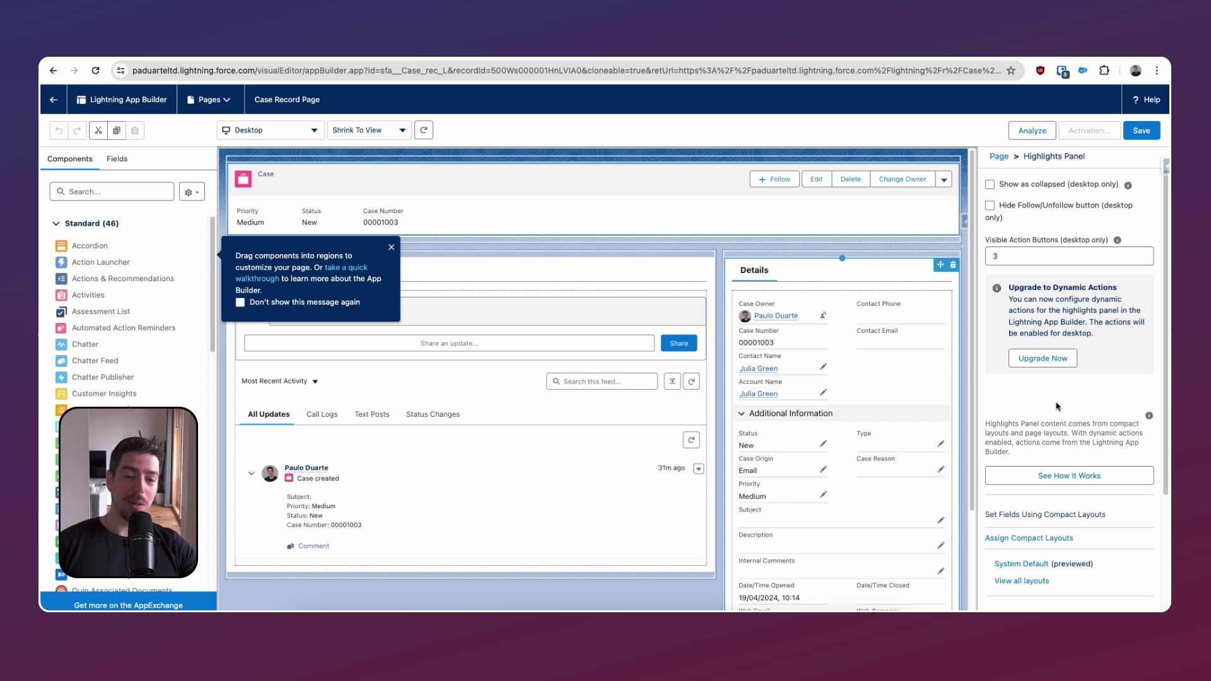
{"action": "left_click", "coordinate": [910, 391]}
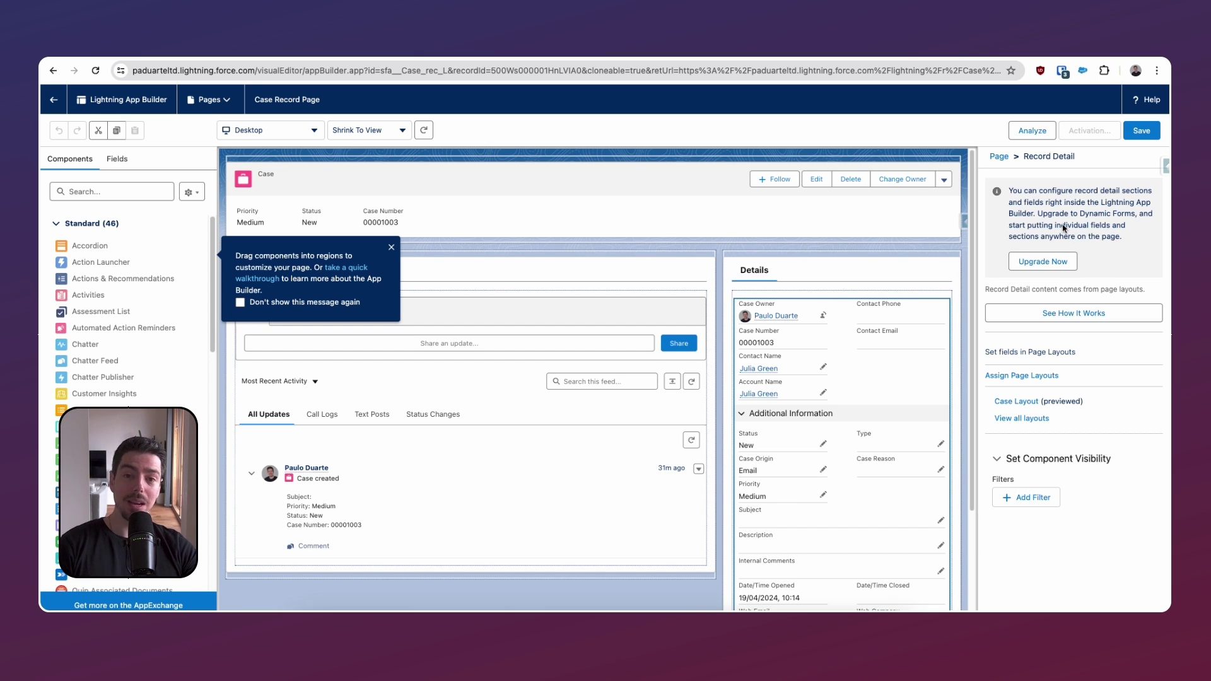
{"action": "left_click", "coordinate": [919, 225]}
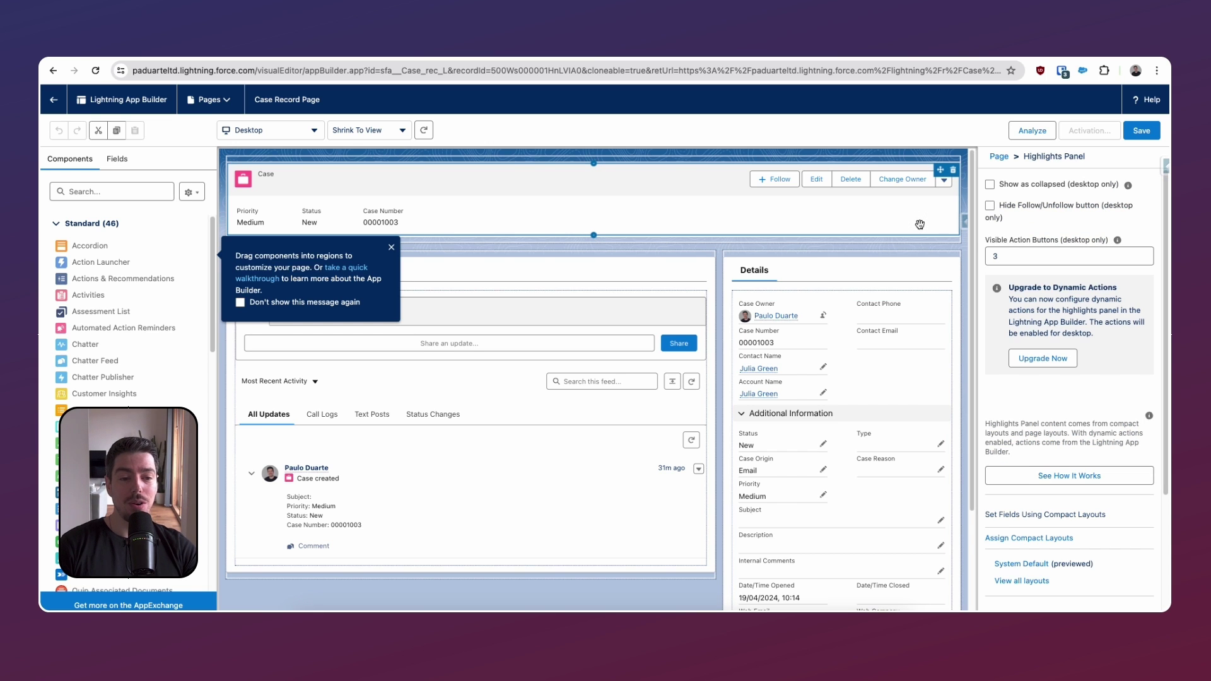
{"action": "left_click", "coordinate": [897, 269]}
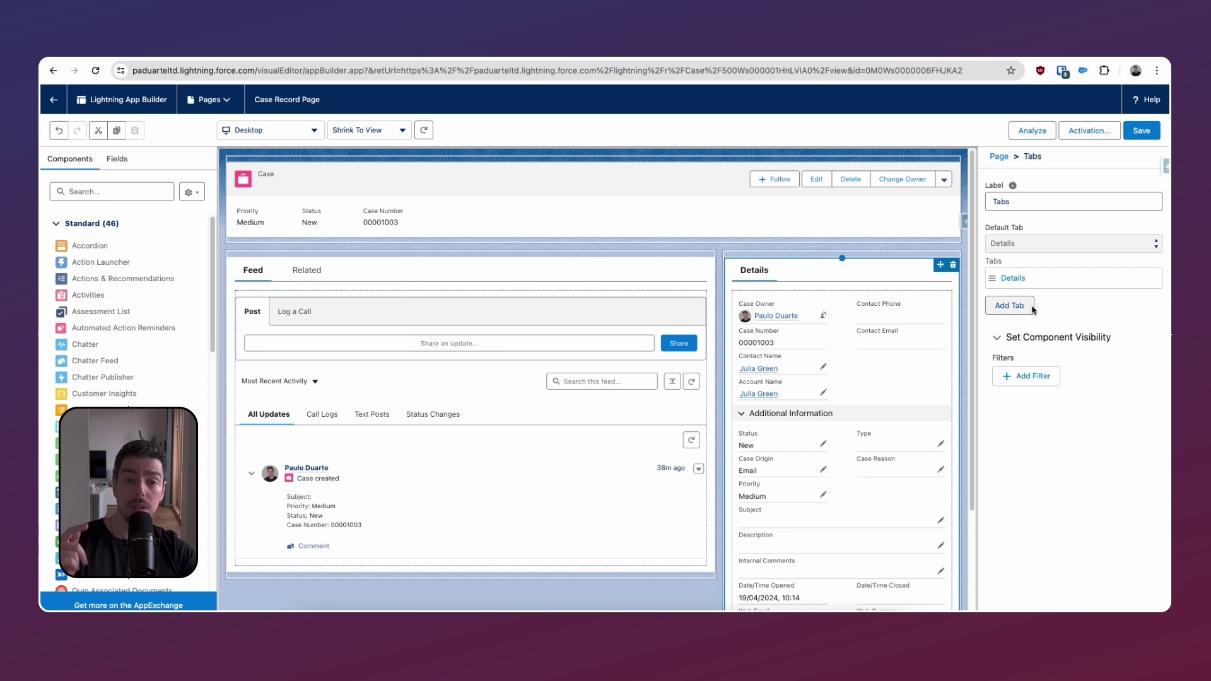
Add a second tab to the Tabs component with the custom label 'Problem'.
{"action": "left_click", "coordinate": [1011, 306]}
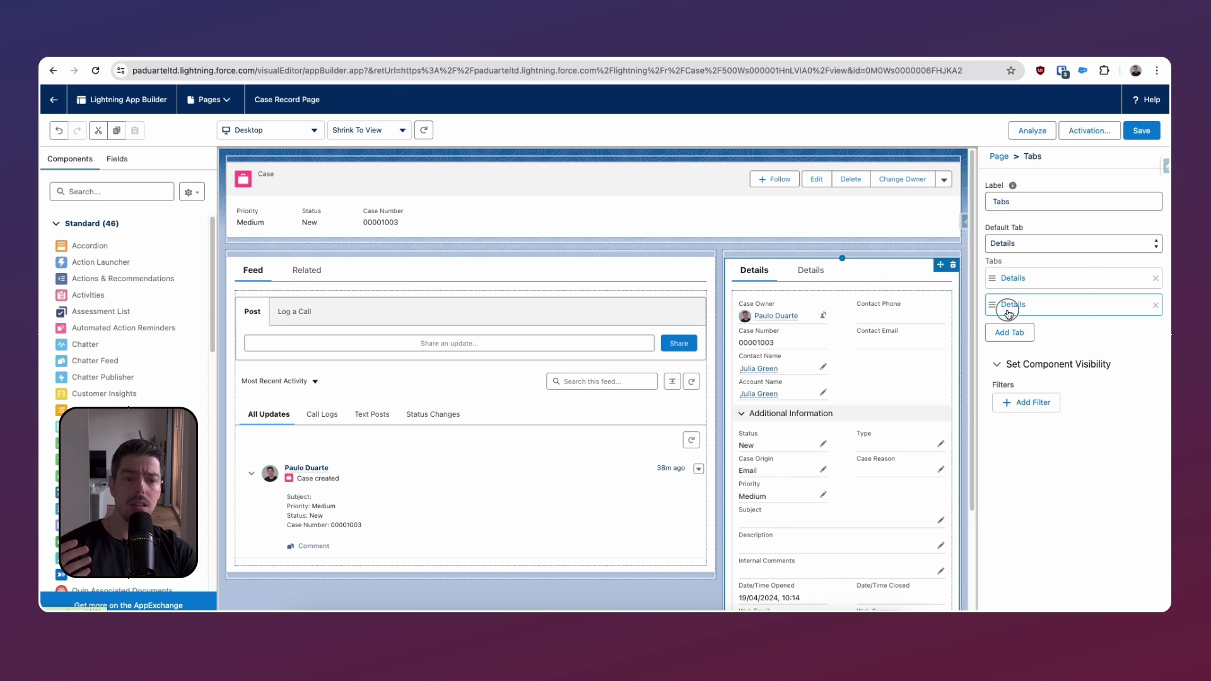
{"action": "left_click", "coordinate": [1009, 305]}
{"action": "left_click", "coordinate": [912, 319]}
{"action": "left_click", "coordinate": [820, 23]}
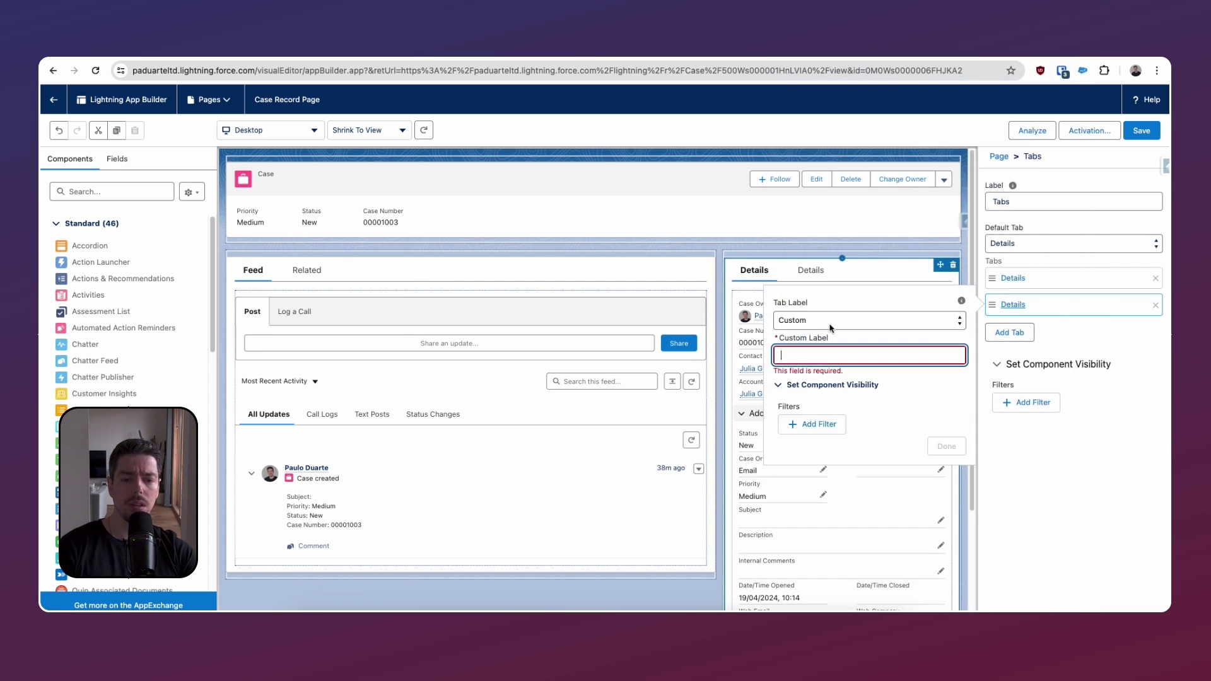
{"action": "left_click", "coordinate": [836, 354]}
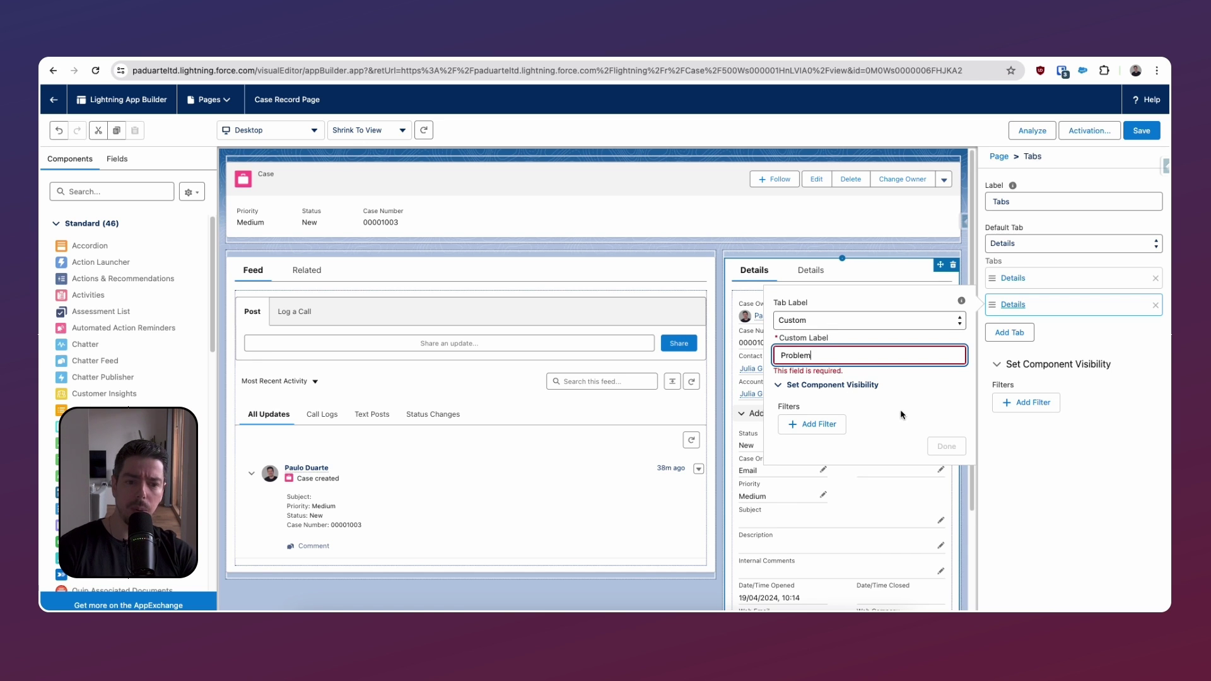
{"action": "left_click", "coordinate": [911, 421]}
Give the Problem tab a Type equals Problem visibility filter and save the page.
{"action": "left_click", "coordinate": [820, 413]}
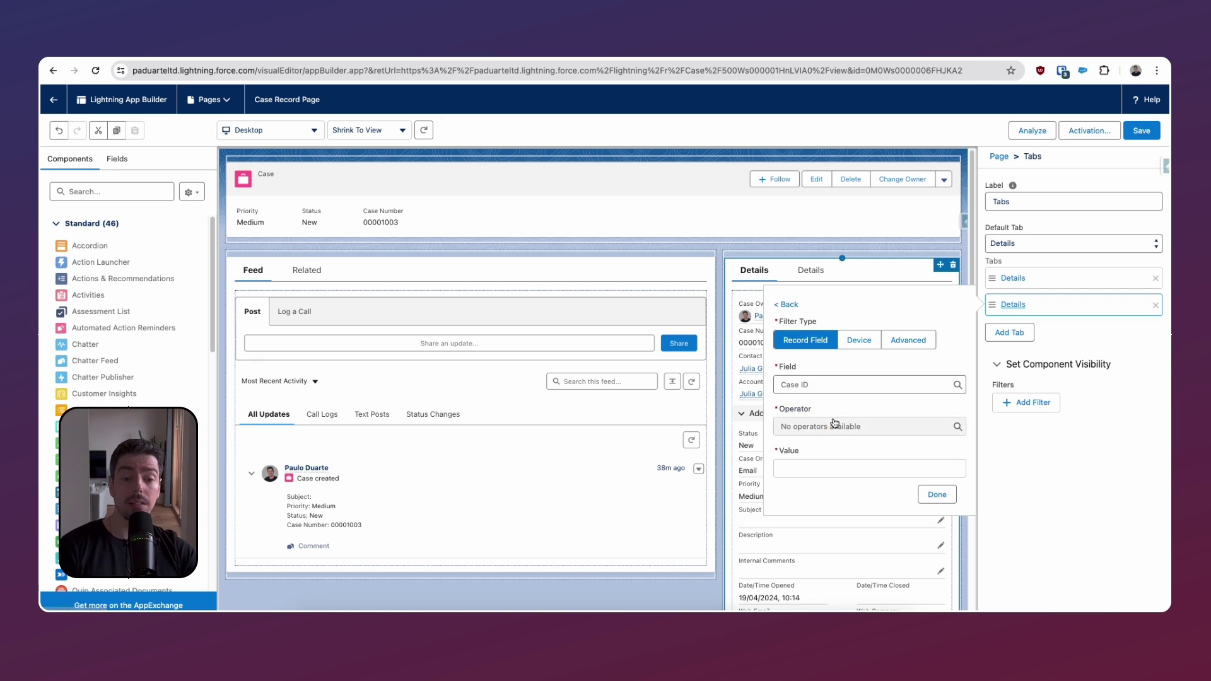
{"action": "left_click", "coordinate": [829, 385]}
{"action": "left_click", "coordinate": [829, 356]}
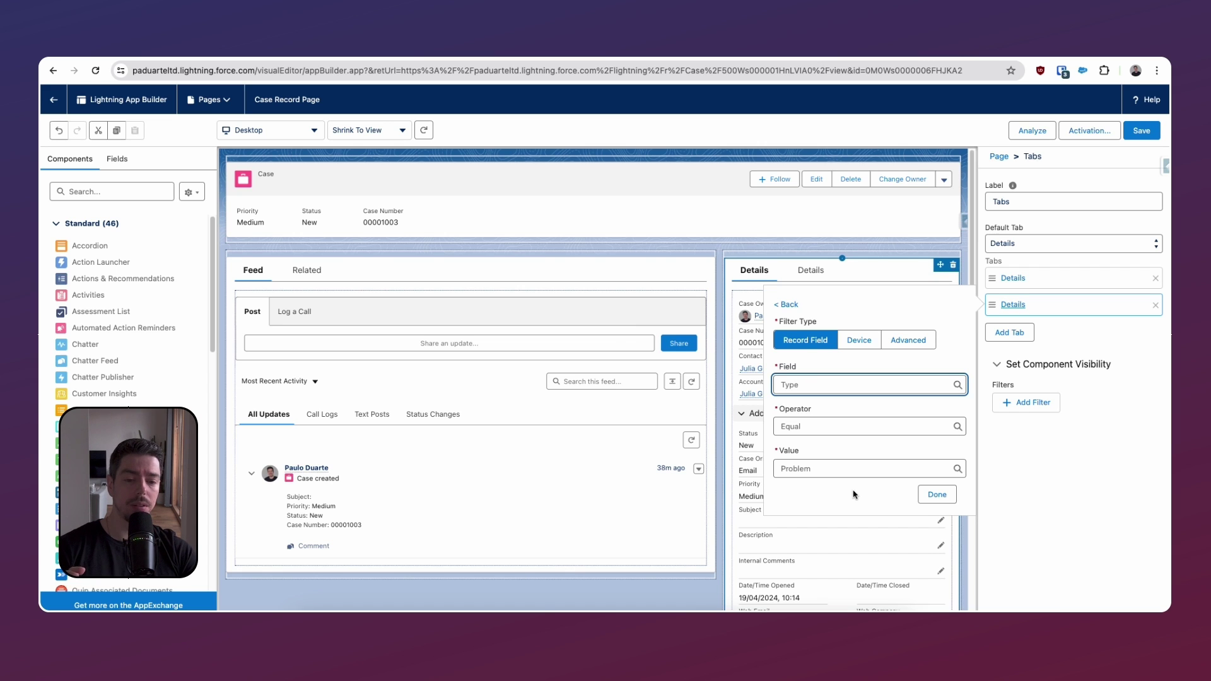
{"action": "left_click", "coordinate": [937, 495]}
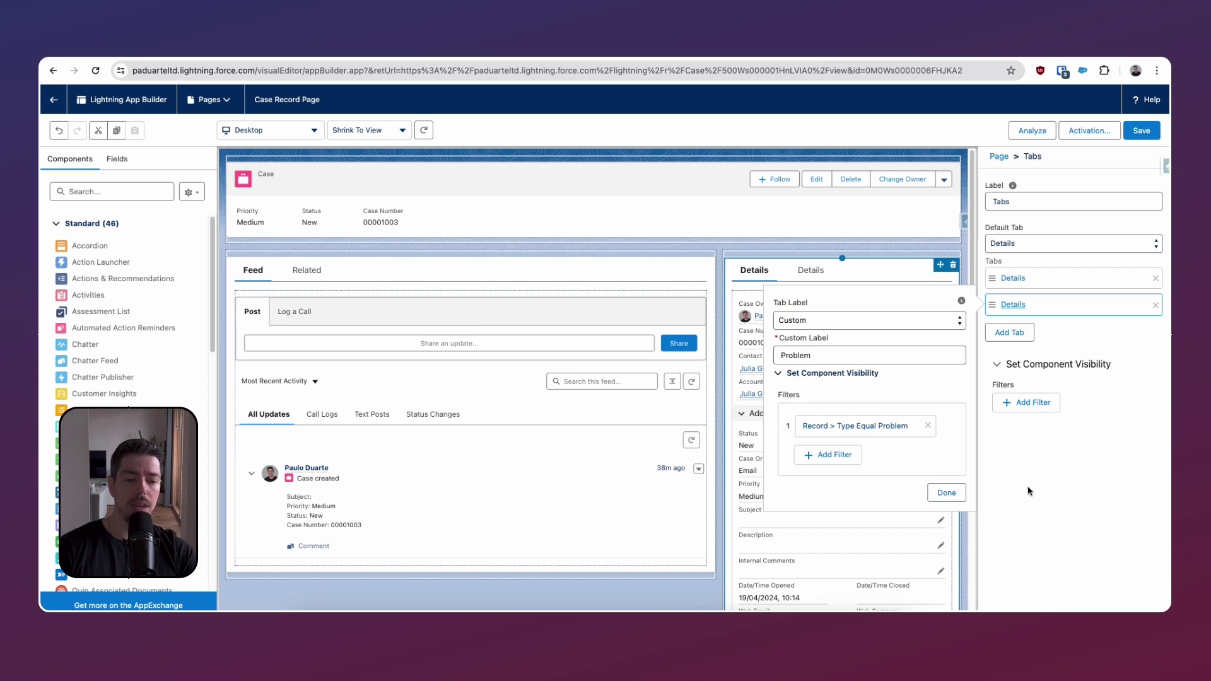
{"action": "left_click", "coordinate": [946, 492]}
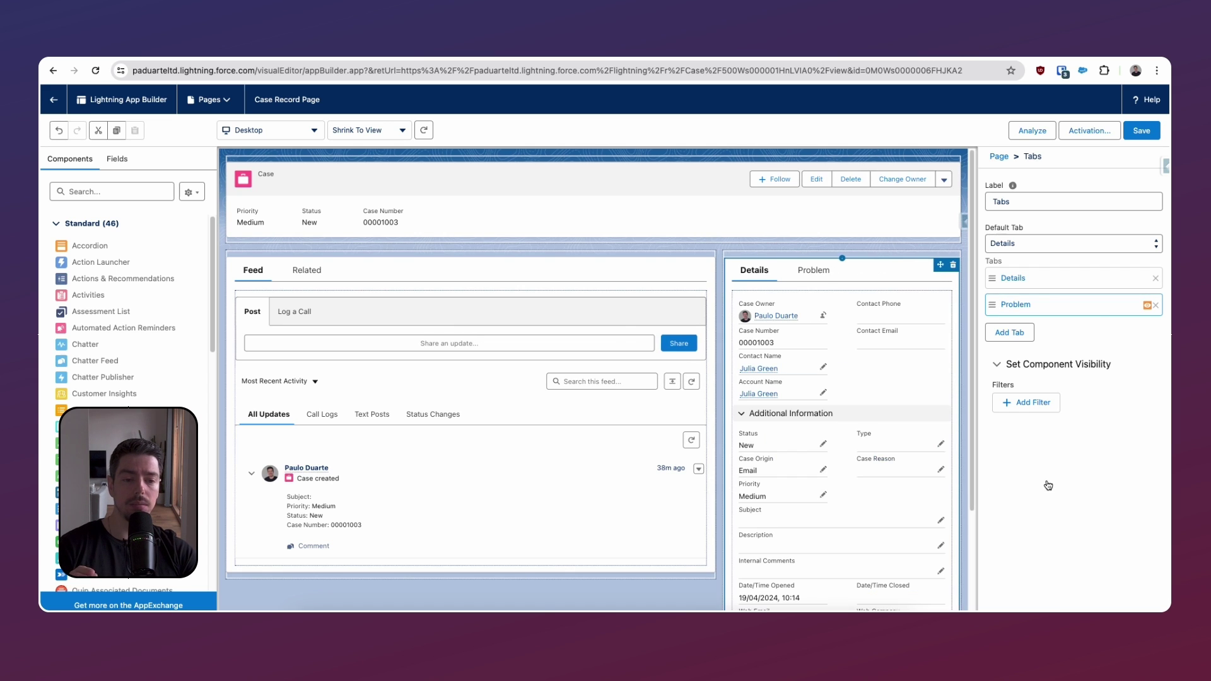
{"action": "left_click", "coordinate": [1140, 133]}
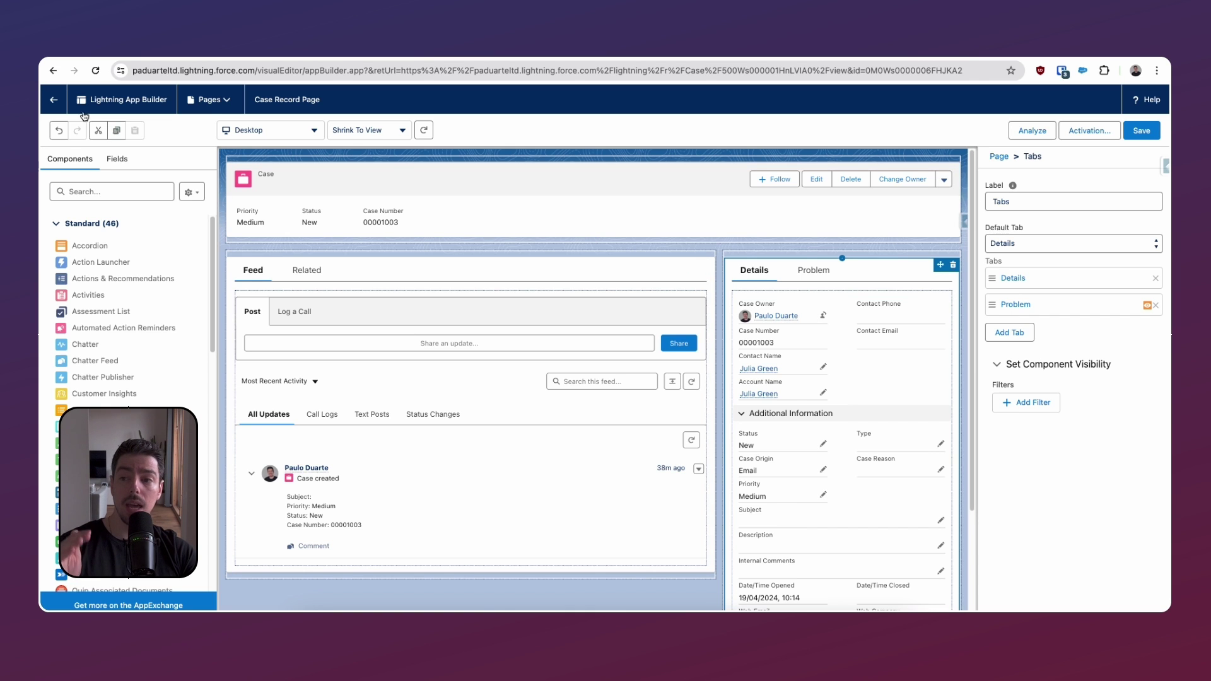
Return to the case record and change its Type to Problem.
{"action": "left_click", "coordinate": [54, 103]}
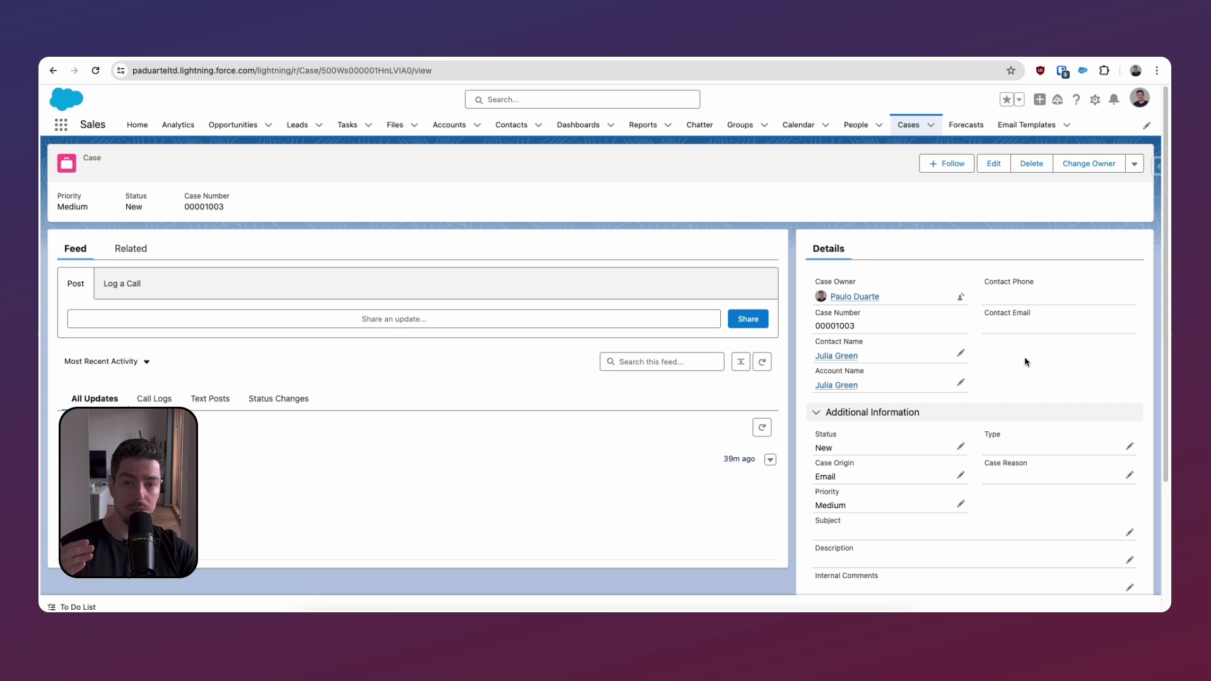
{"action": "left_click", "coordinate": [1128, 448]}
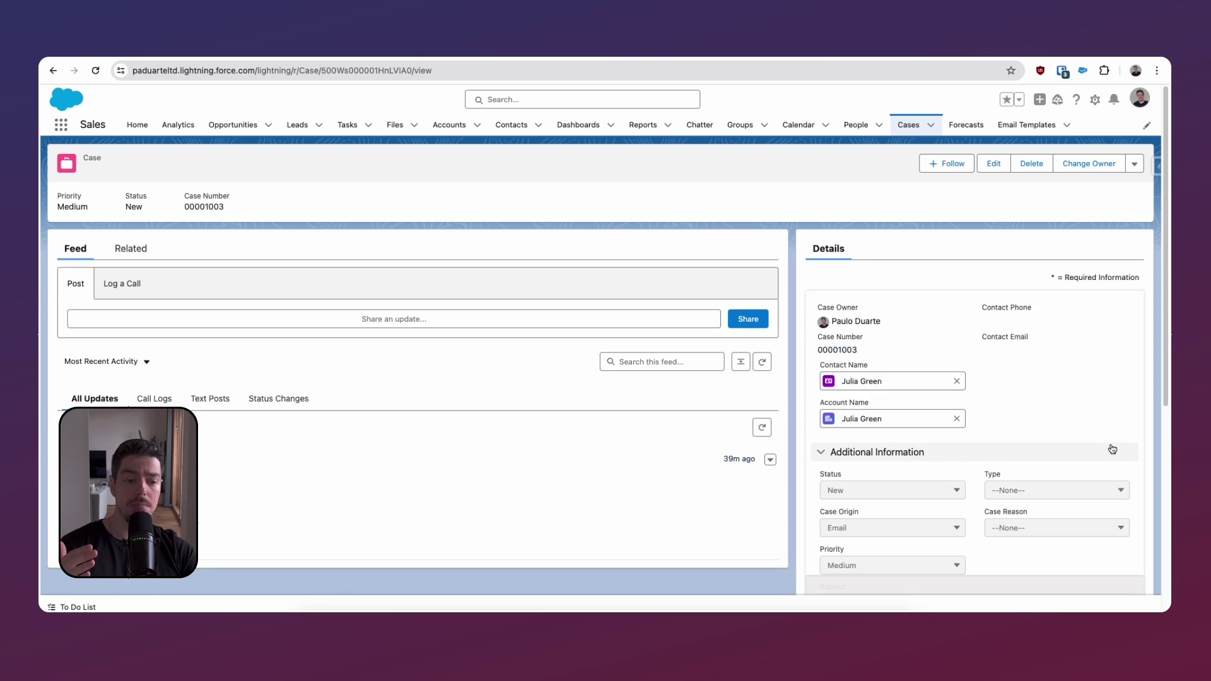
{"action": "left_click", "coordinate": [1074, 490]}
{"action": "left_click", "coordinate": [1054, 534]}
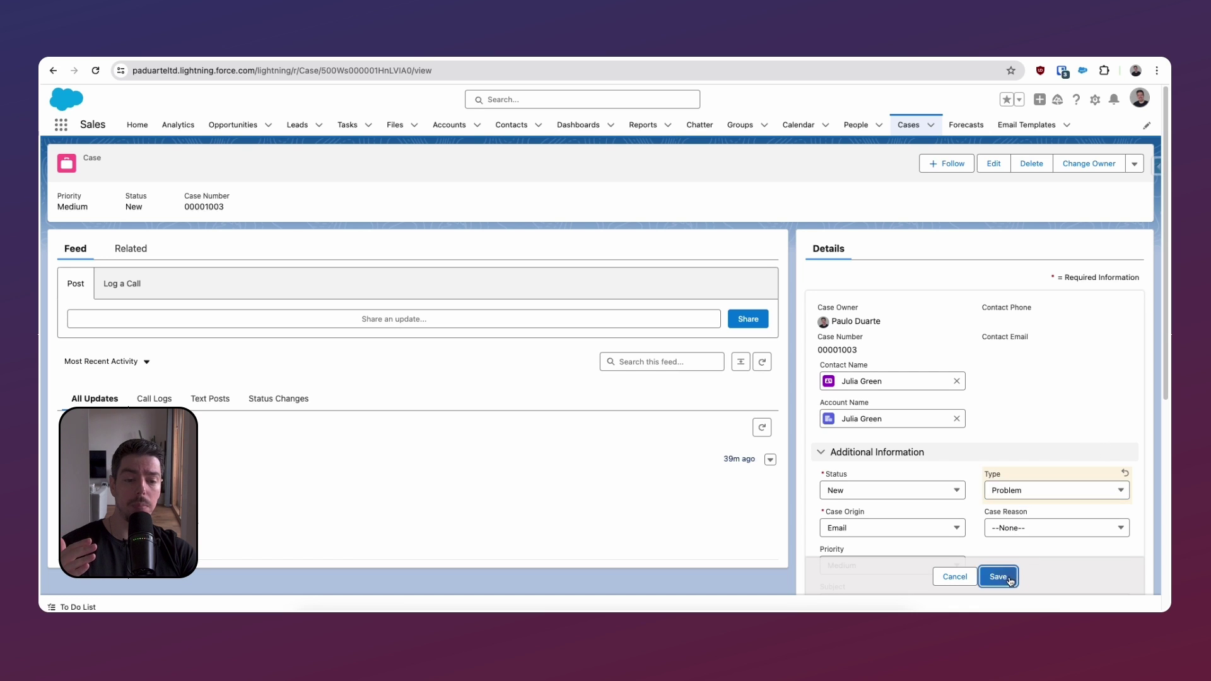
{"action": "left_click", "coordinate": [1000, 576]}
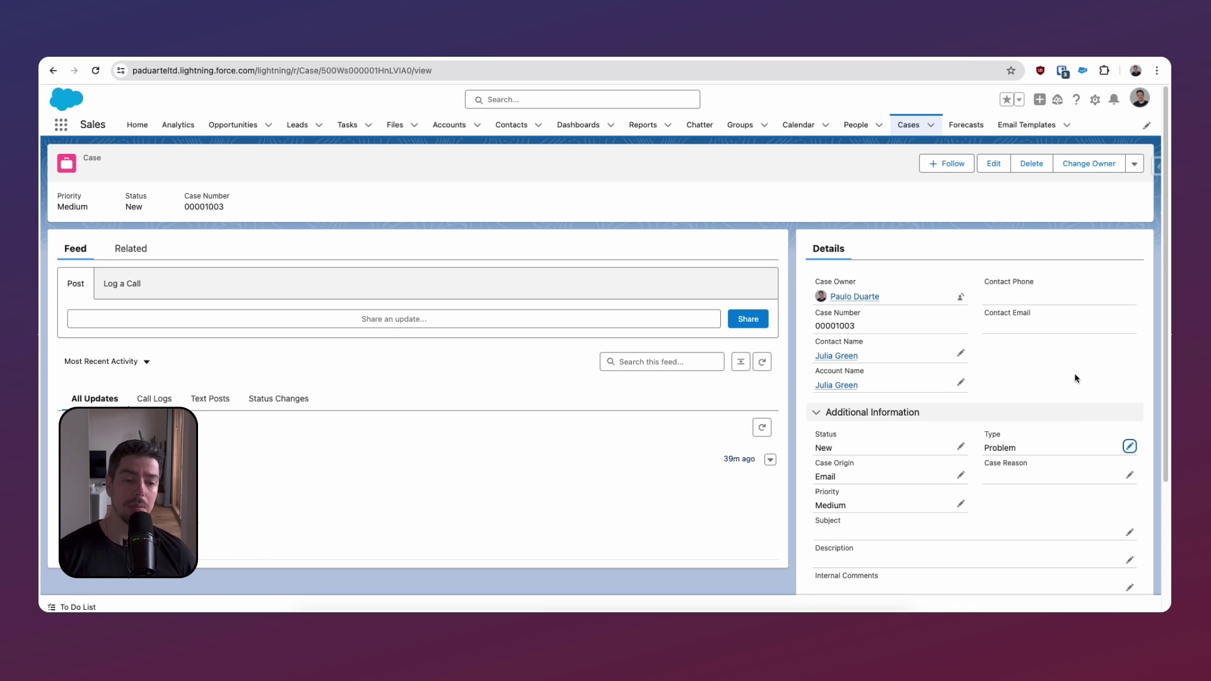
Check the case's Related and Feed views, then bring up the gear menu.
{"action": "left_click", "coordinate": [140, 249]}
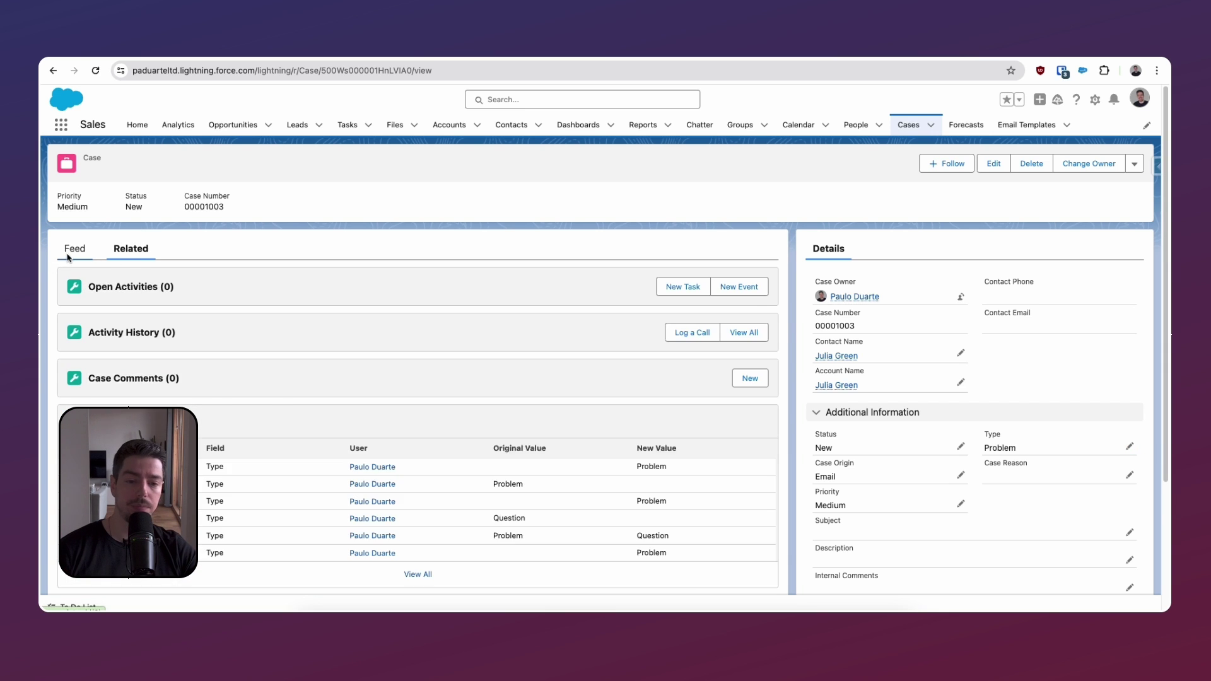
{"action": "left_click", "coordinate": [70, 251]}
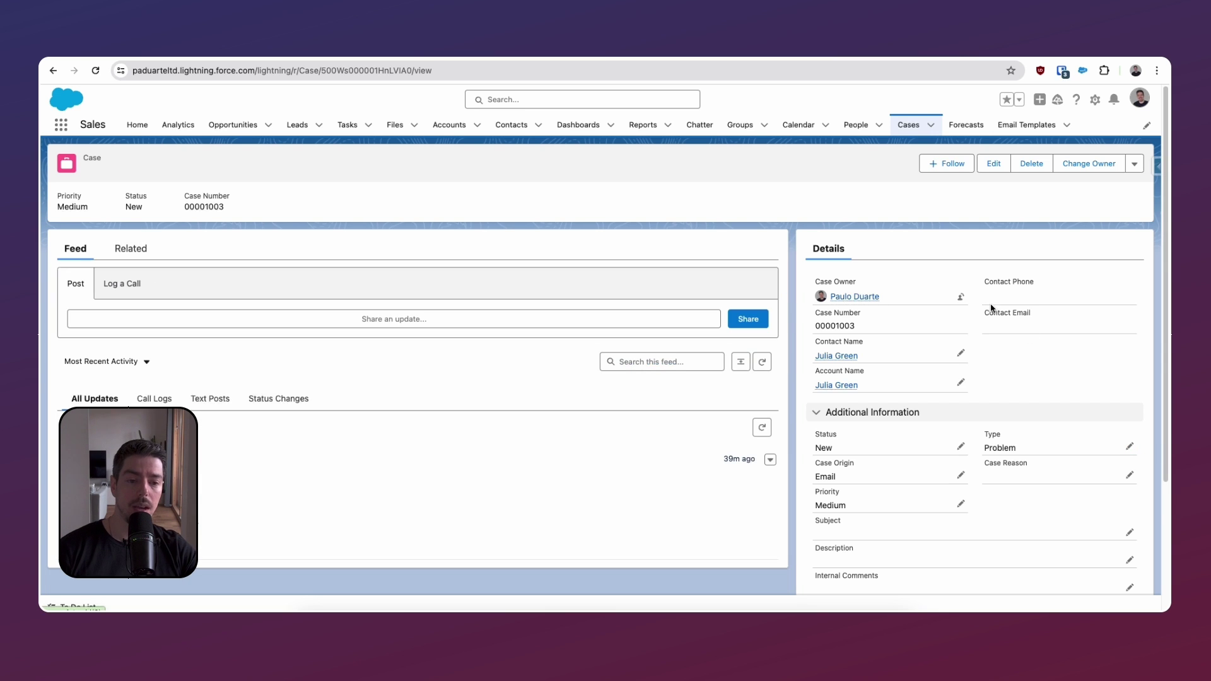
{"action": "left_click", "coordinate": [1093, 101]}
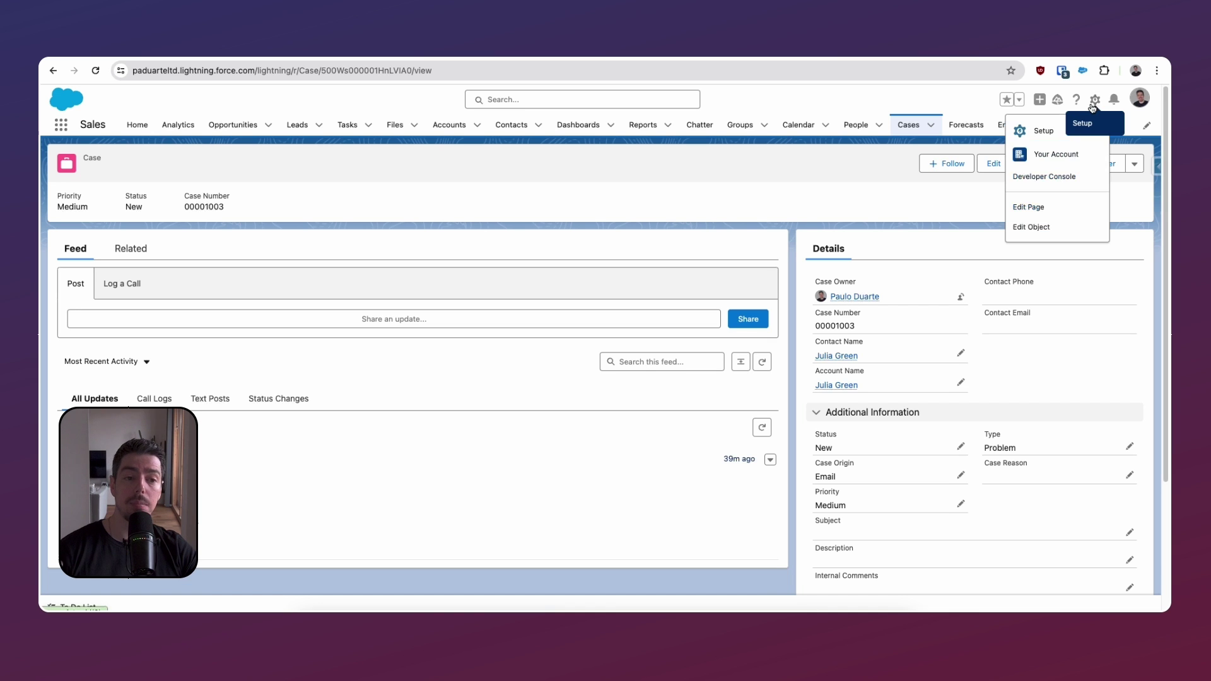
Reopen the page in App Builder and add a second tab with custom label 'Problem'.
{"action": "left_click", "coordinate": [1065, 209]}
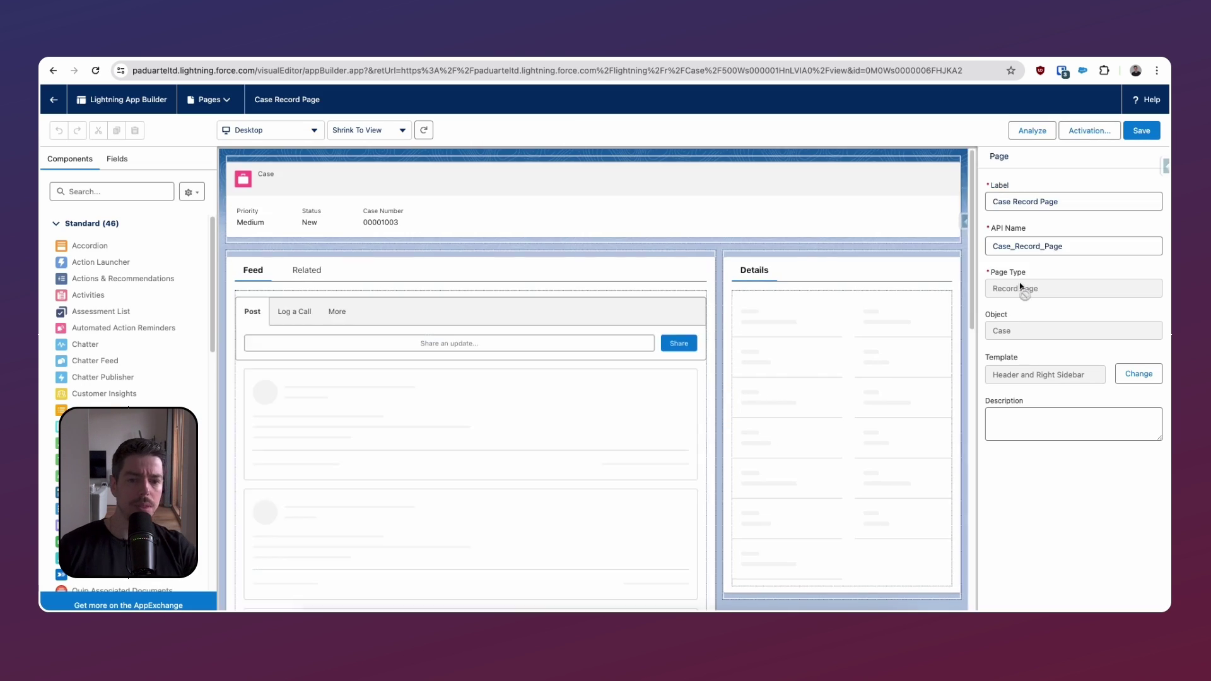
{"action": "left_click", "coordinate": [898, 277]}
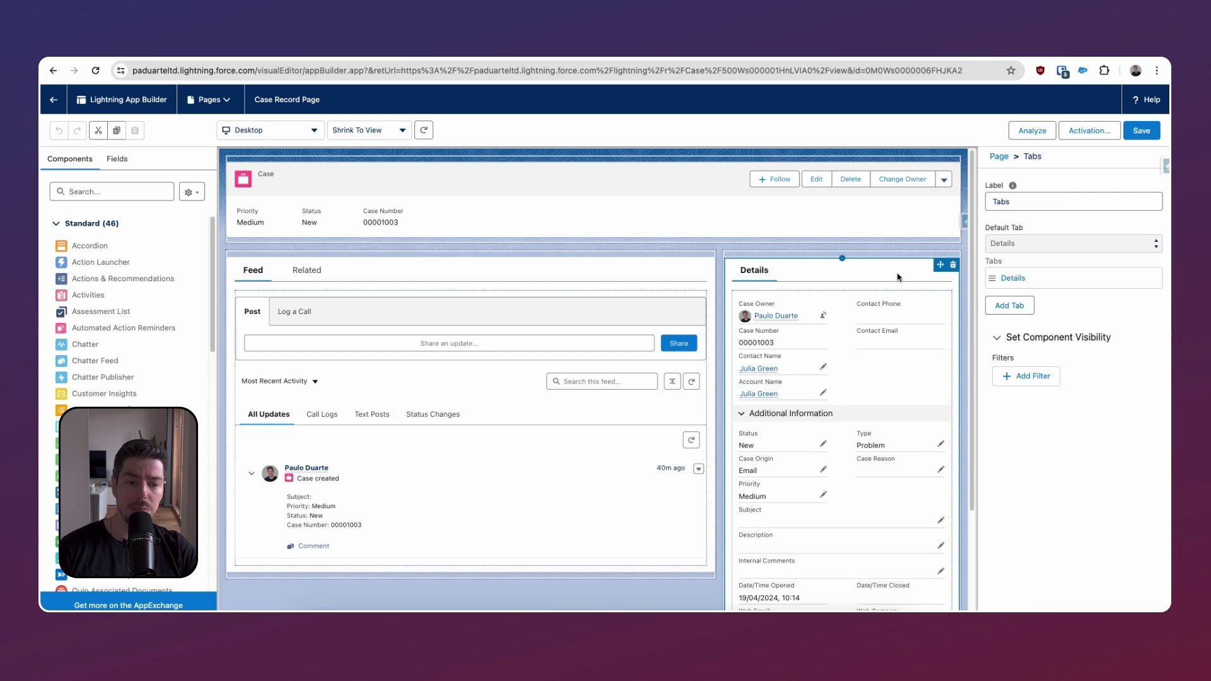
{"action": "left_click", "coordinate": [1016, 307]}
{"action": "left_click", "coordinate": [1023, 321]}
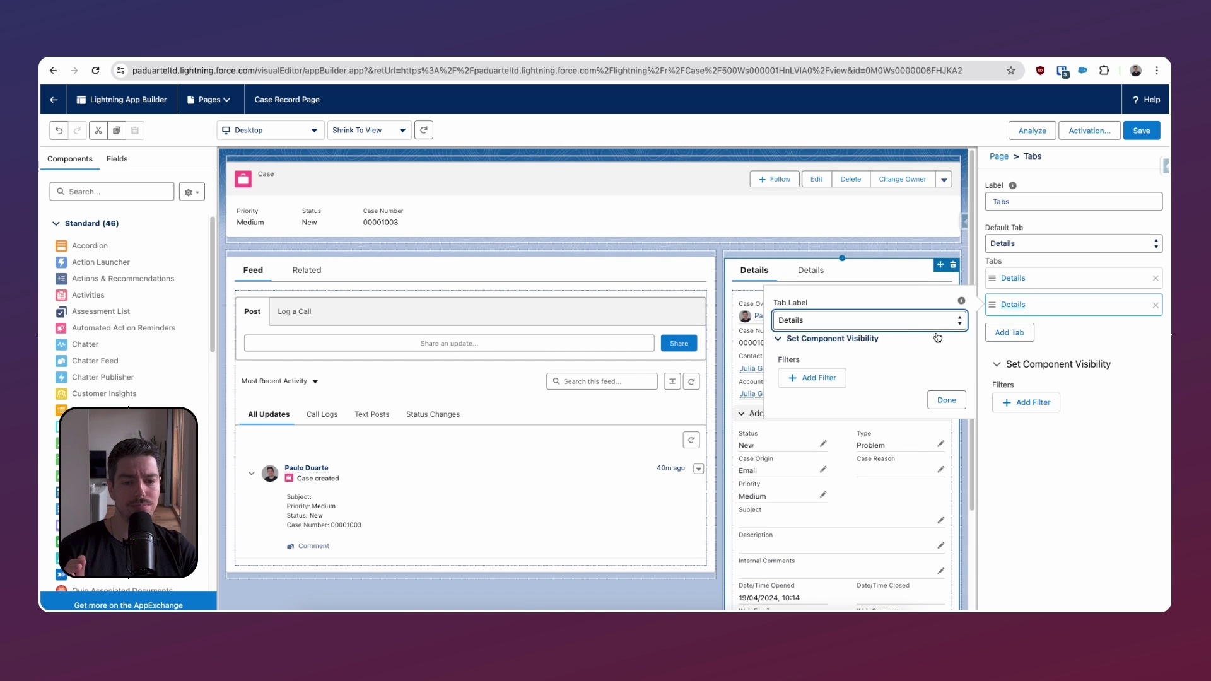
{"action": "left_click", "coordinate": [922, 324]}
{"action": "scroll", "coordinate": [904, 252], "scroll_direction": "up", "scroll_amount": 5}
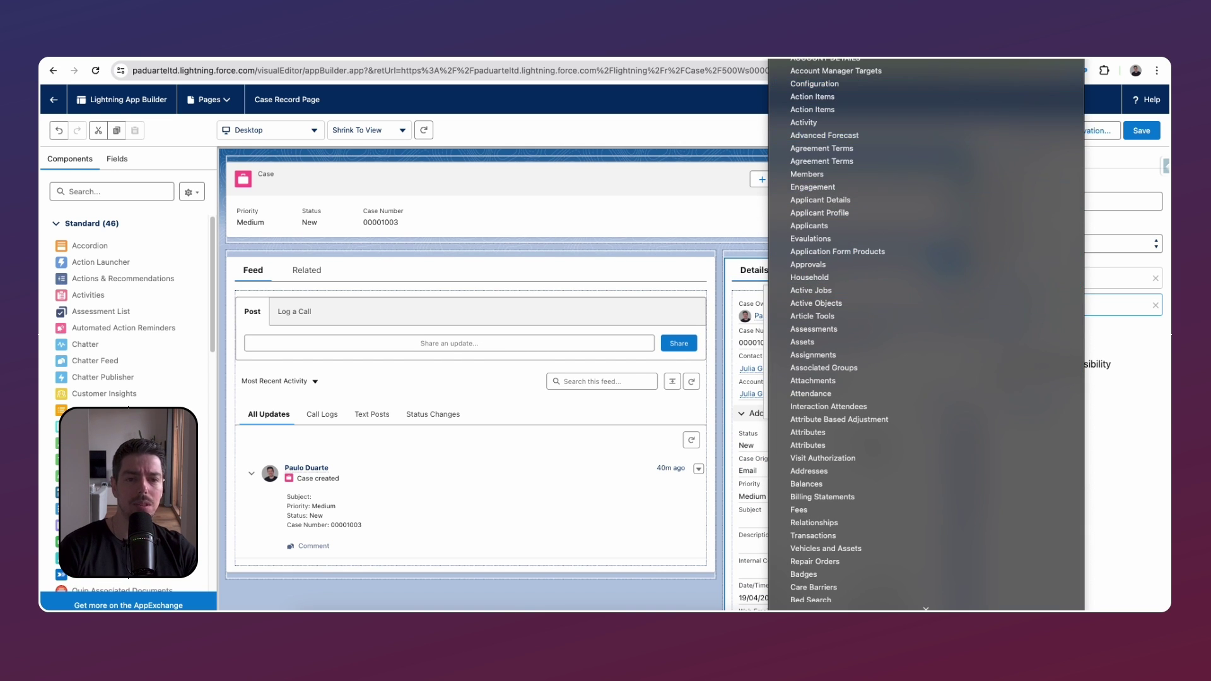
{"action": "left_click", "coordinate": [825, 388]}
{"action": "type", "text": "P"}
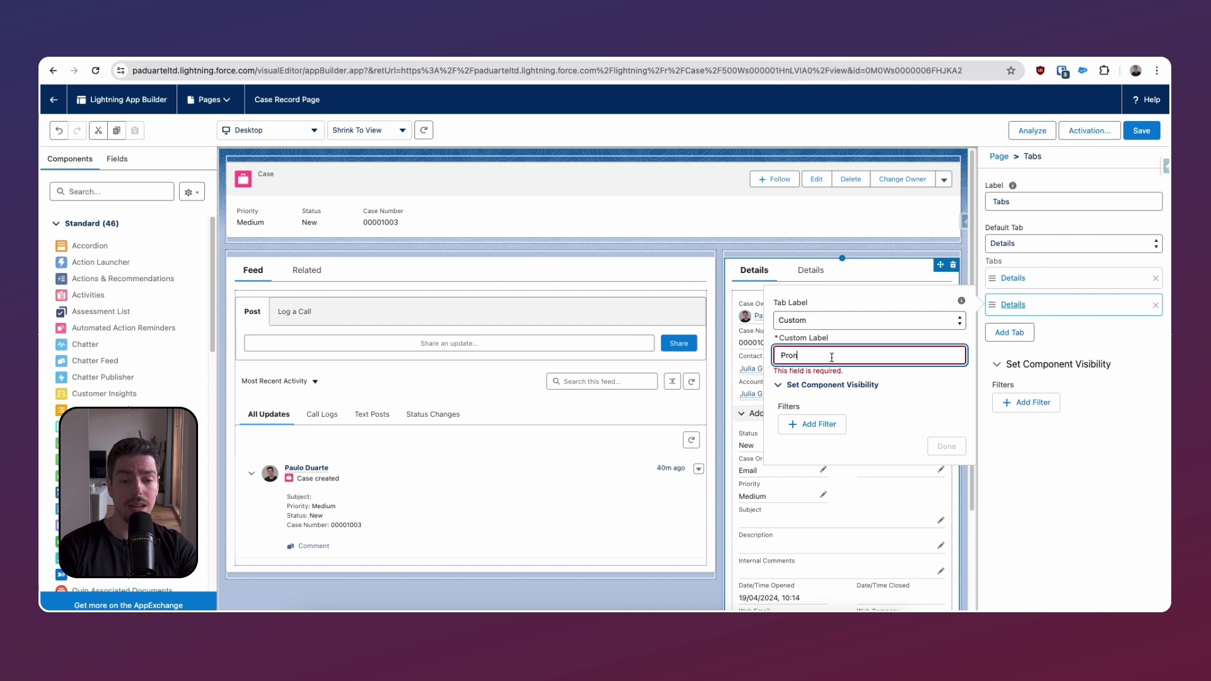
{"action": "type", "text": "roblem"}
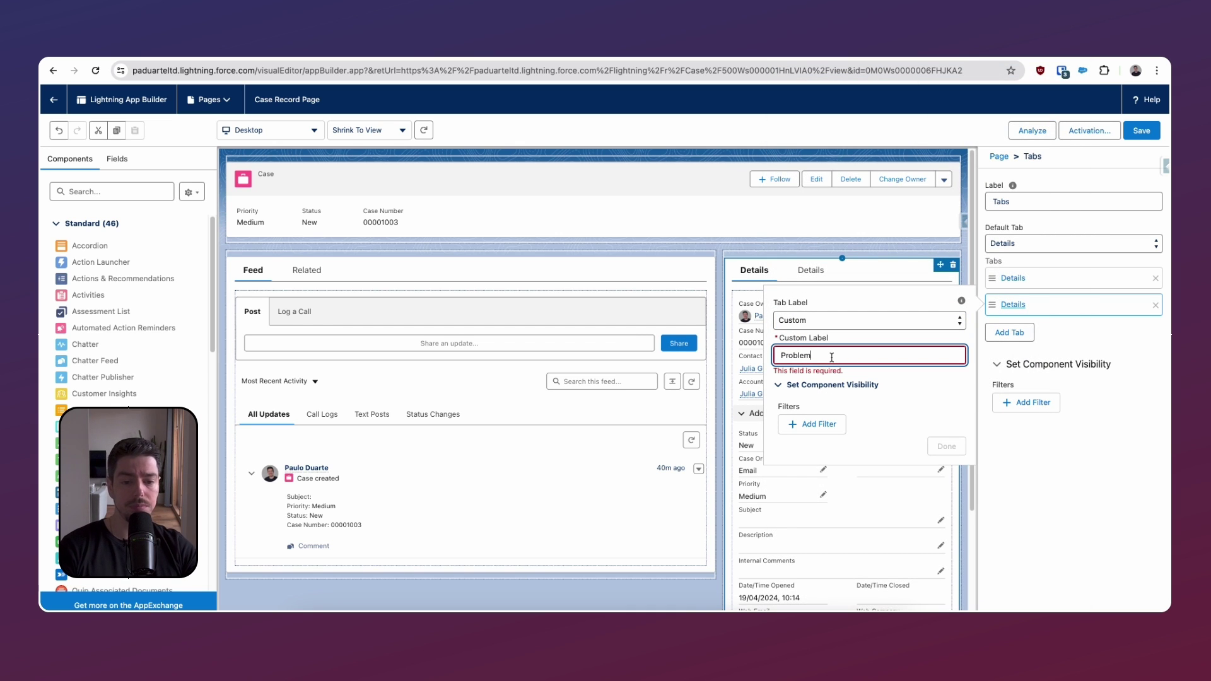
Restrict the Problem tab with a visibility filter of Type equals Problem.
{"action": "left_click", "coordinate": [834, 421]}
{"action": "left_click", "coordinate": [836, 385]}
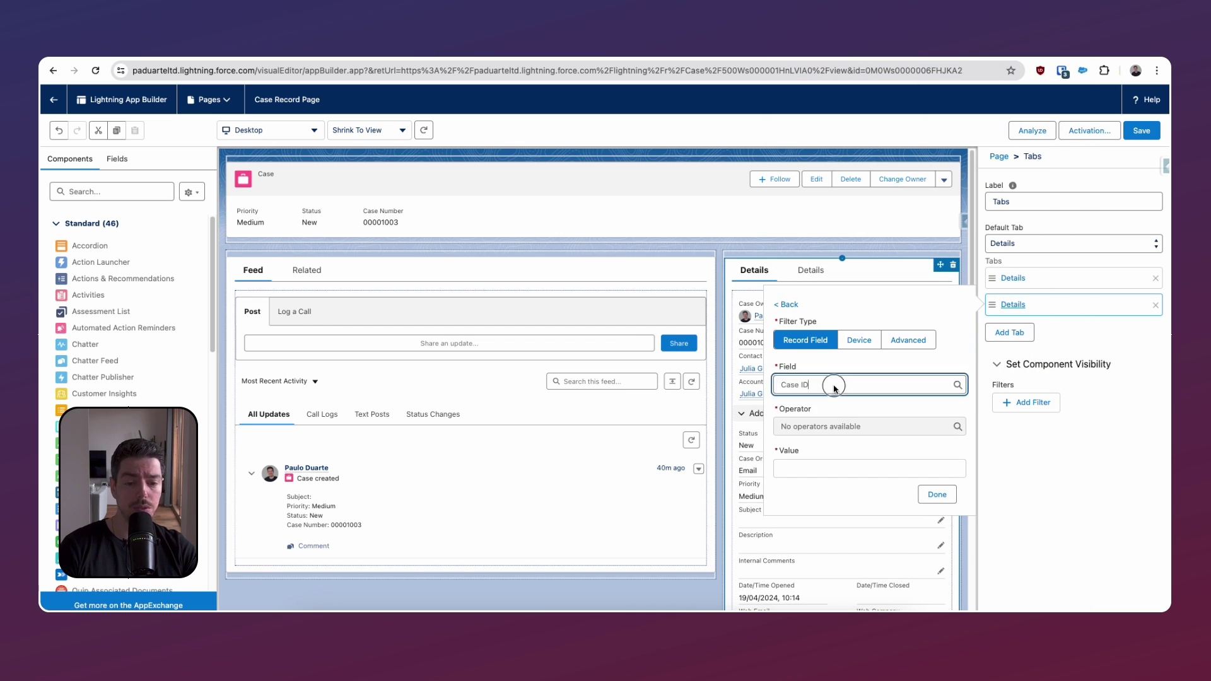
{"action": "left_click", "coordinate": [819, 354]}
{"action": "left_click", "coordinate": [842, 469]}
{"action": "type", "text": "Problem"}
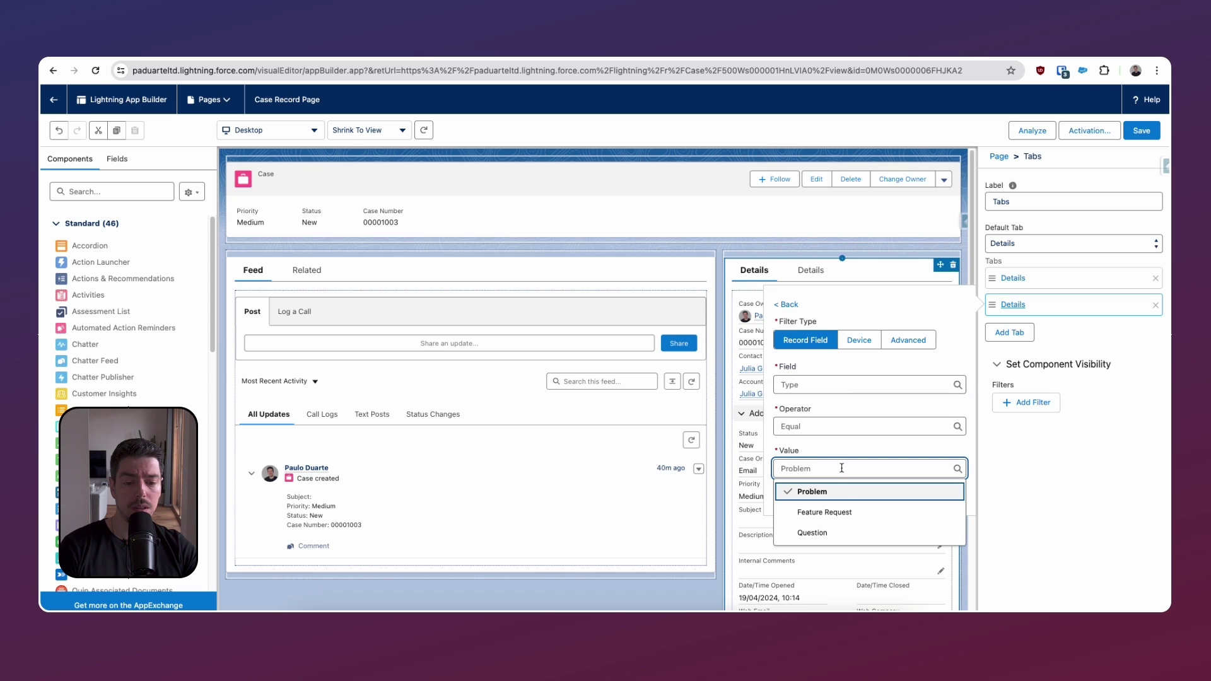
{"action": "left_click", "coordinate": [840, 493]}
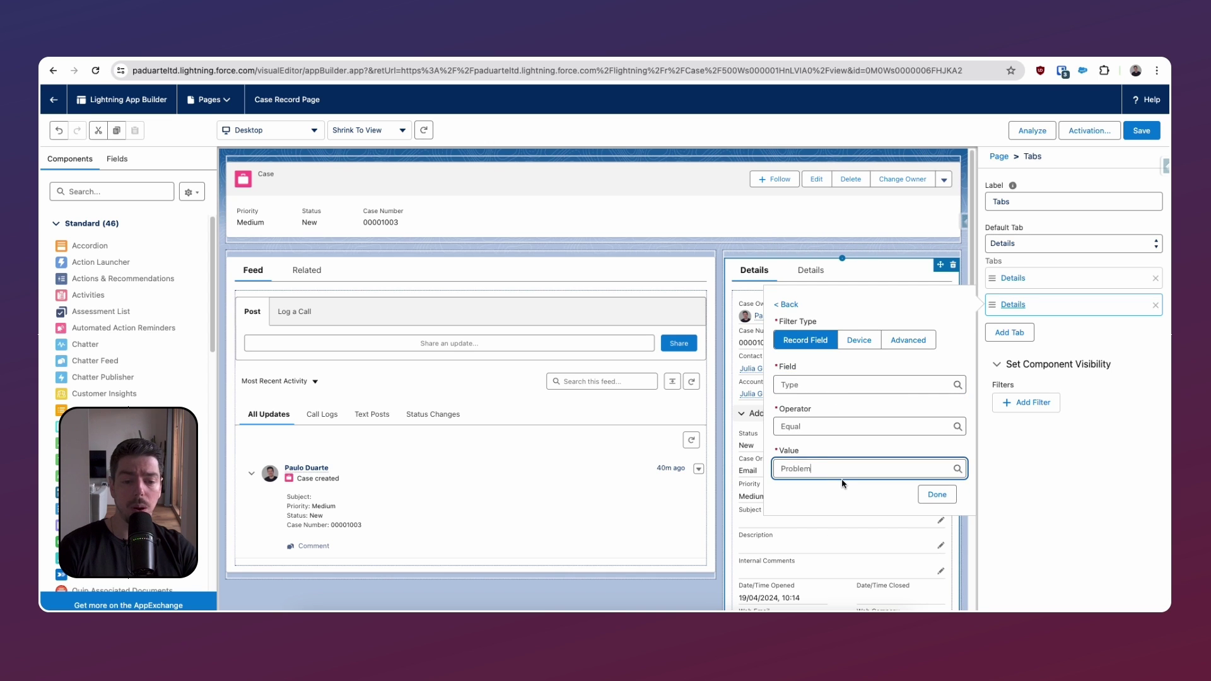
{"action": "left_click", "coordinate": [936, 495]}
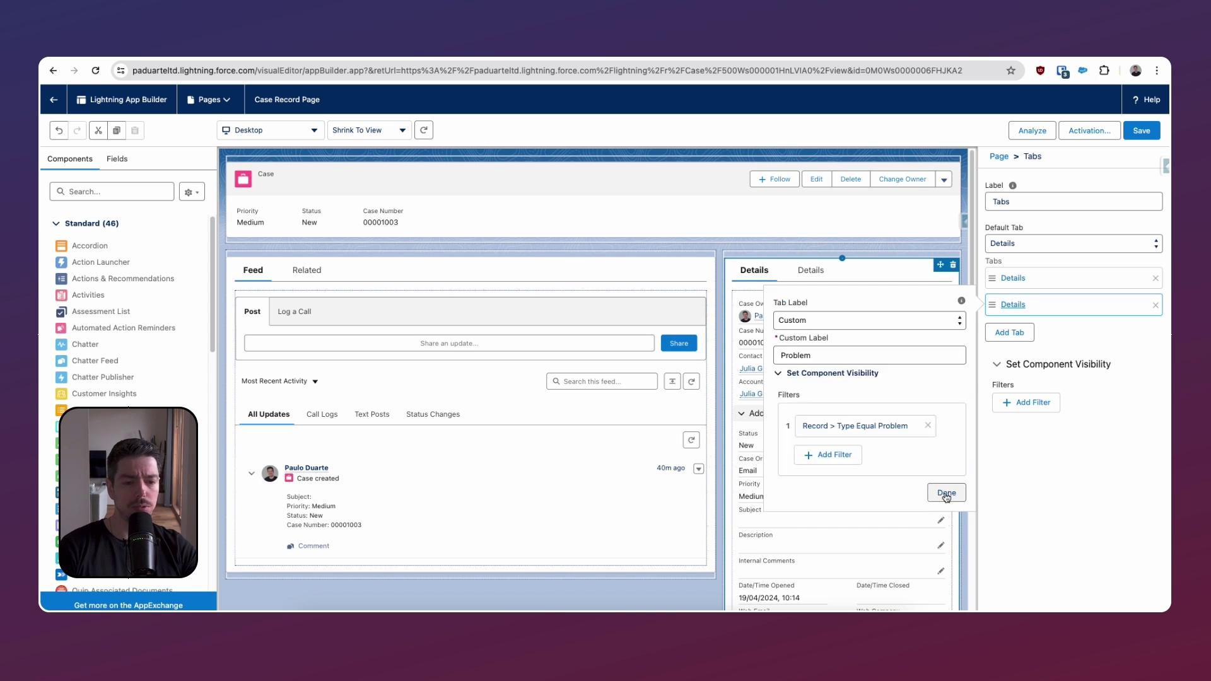
{"action": "left_click", "coordinate": [946, 492]}
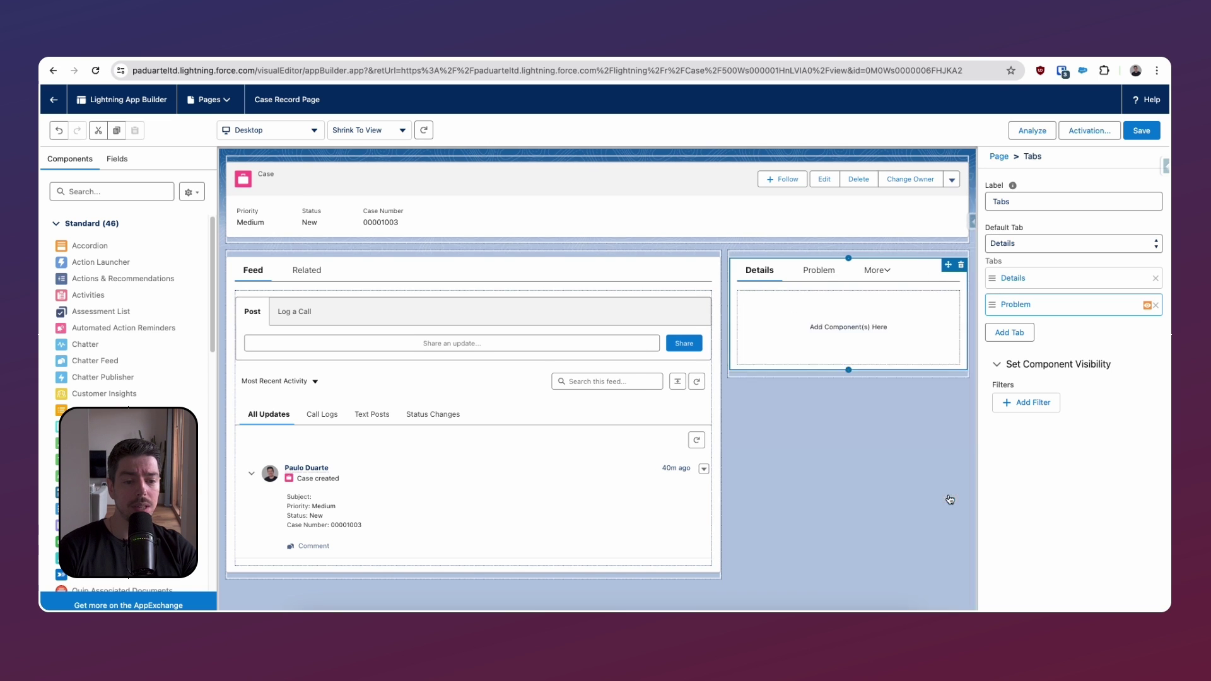
Drop a Rich Text component reading 'This is a test' into the Problem tab, then save and exit.
{"action": "left_click", "coordinate": [805, 272]}
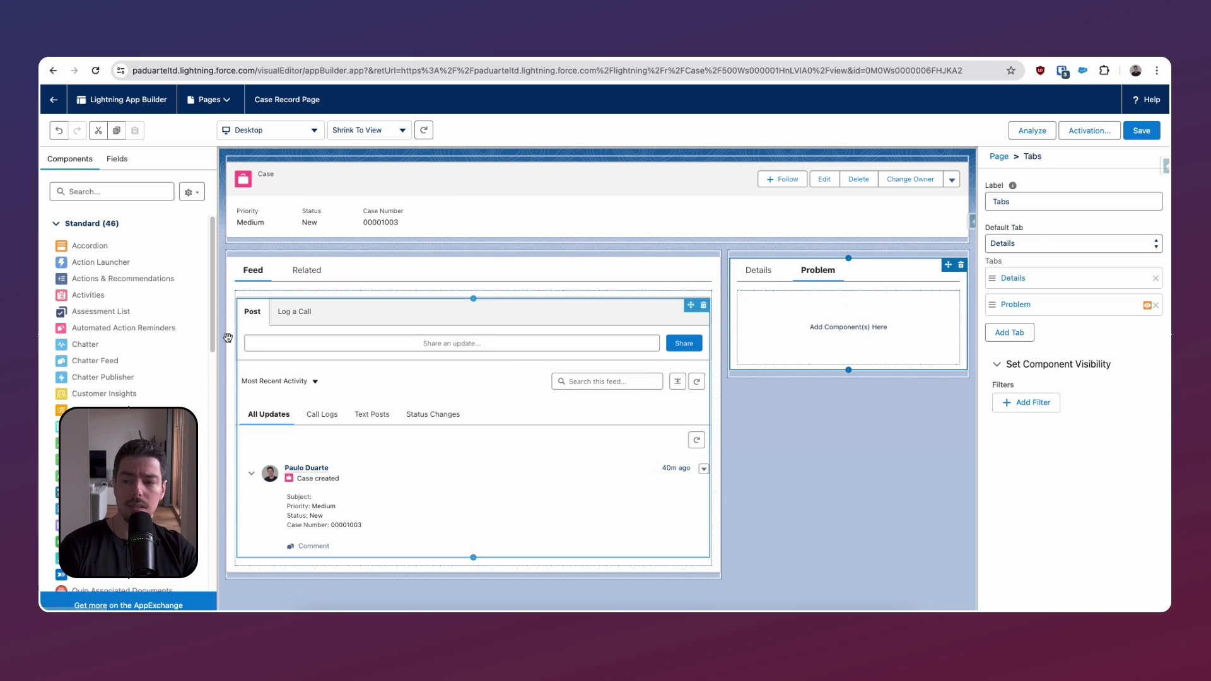
{"action": "left_click", "coordinate": [102, 197]}
{"action": "type", "text": "rich"}
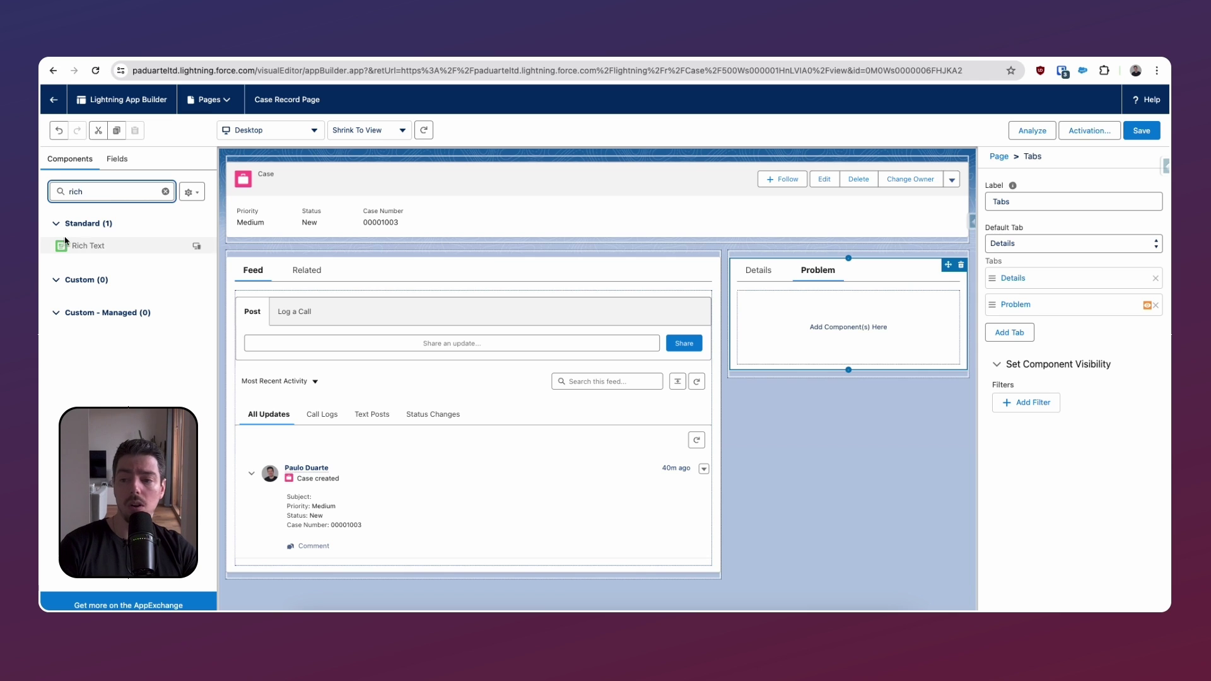
{"action": "left_click_drag", "start_coordinate": [66, 240], "coordinate": [788, 319]}
{"action": "left_click", "coordinate": [1051, 330]}
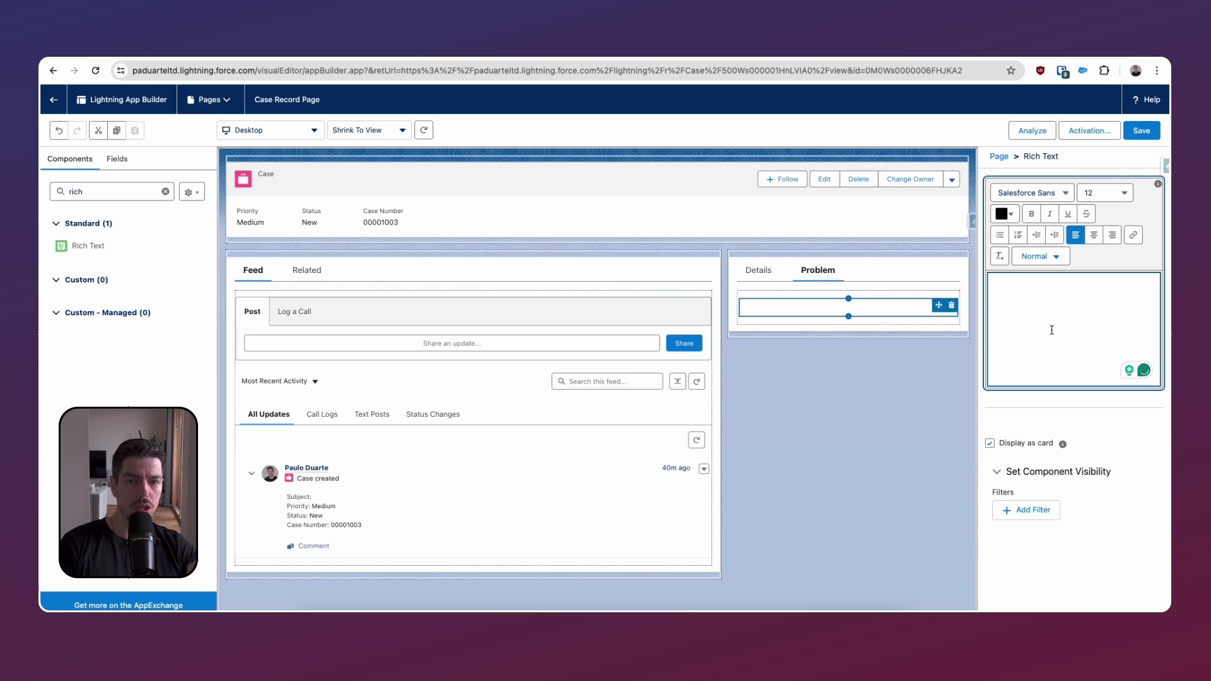
{"action": "type", "text": "This is a"}
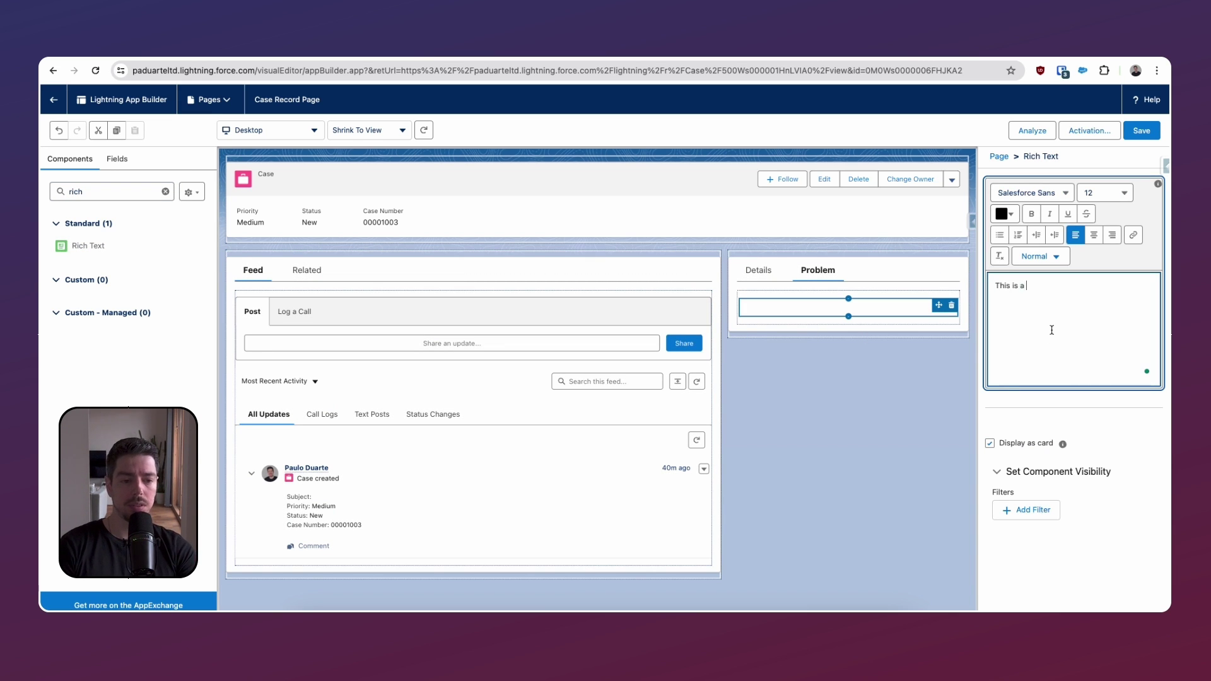
{"action": "type", "text": " test"}
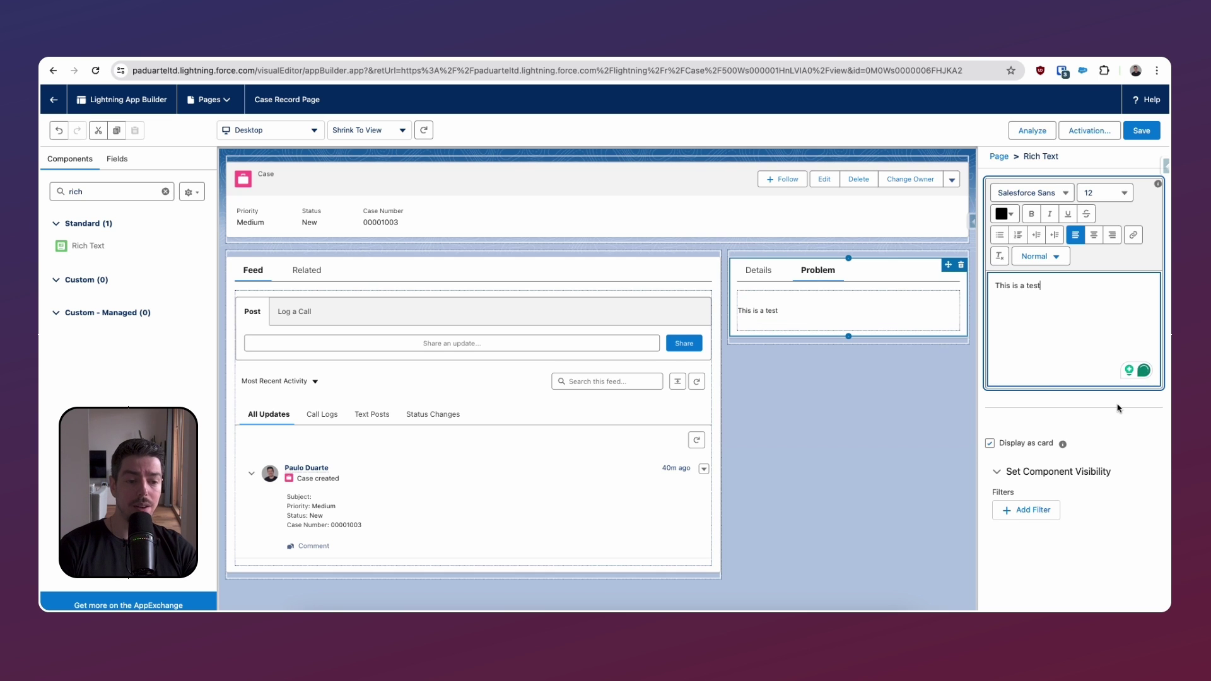
{"action": "left_click", "coordinate": [1118, 408]}
{"action": "left_click", "coordinate": [1141, 130]}
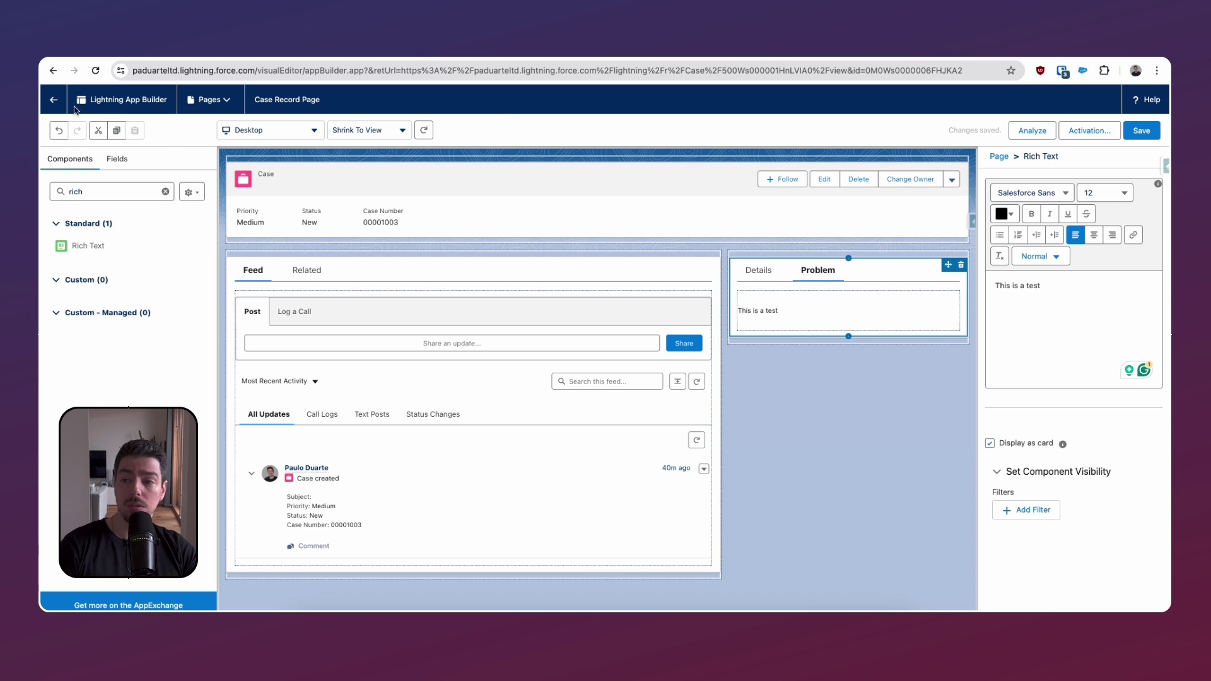
{"action": "left_click", "coordinate": [54, 99]}
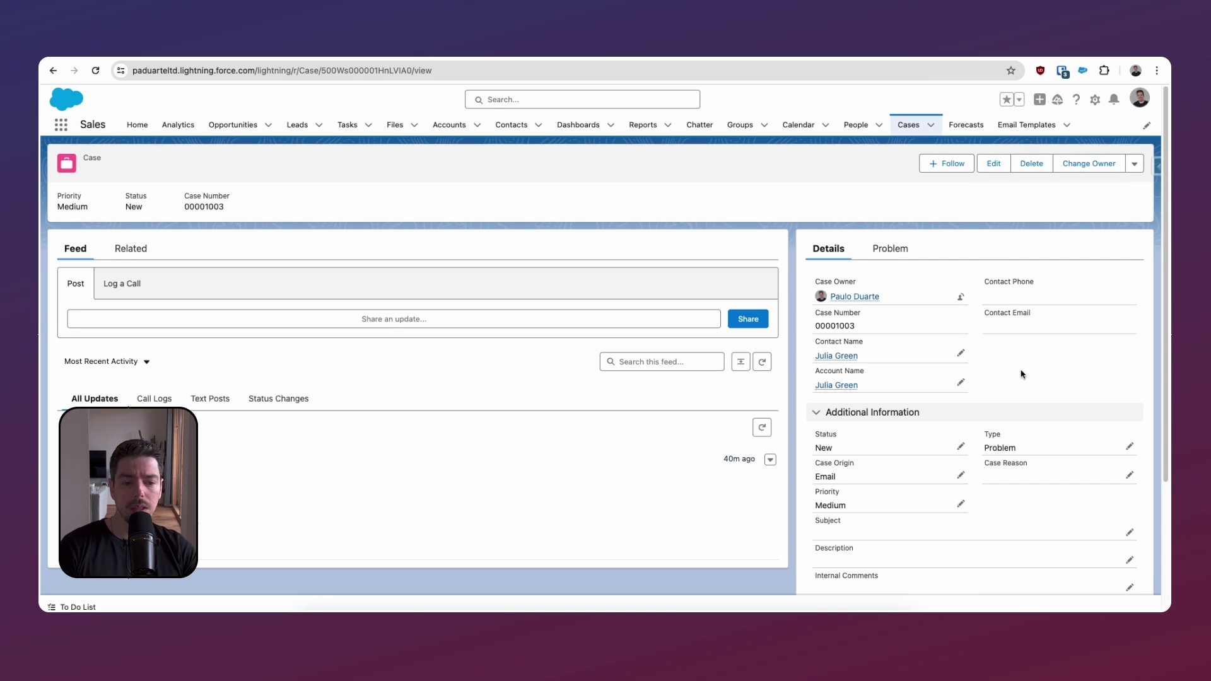
View the Problem tab, then change the case Type to Question.
{"action": "left_click", "coordinate": [897, 261]}
{"action": "left_click", "coordinate": [832, 256]}
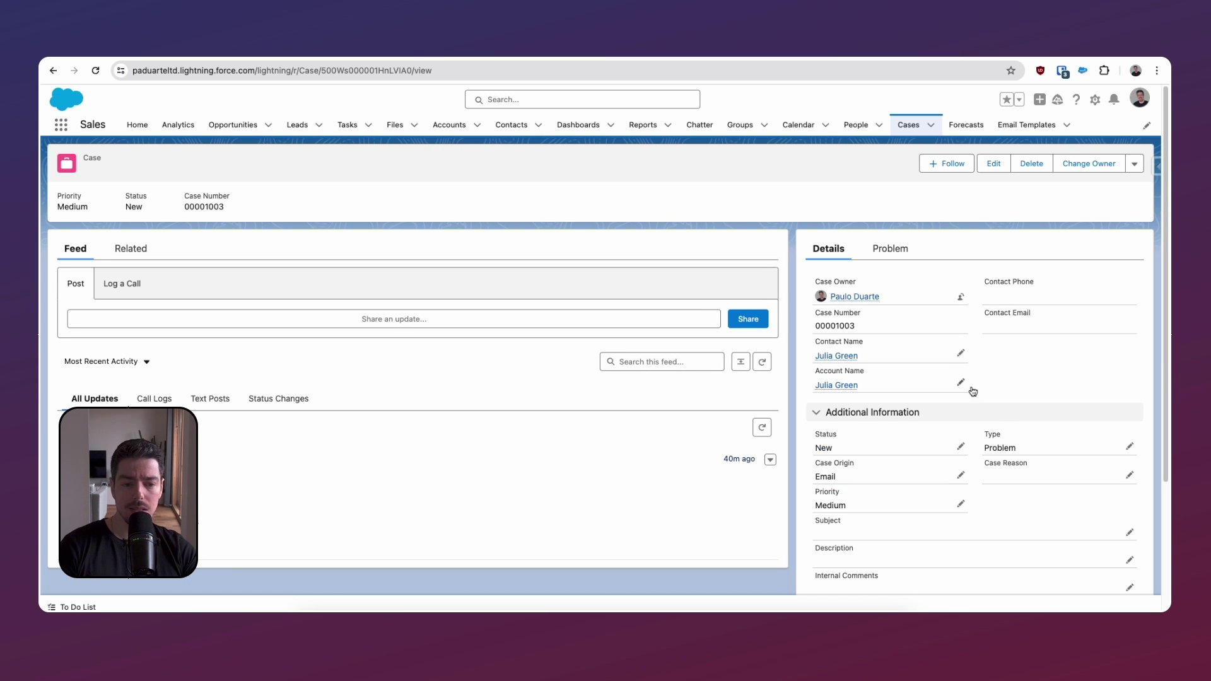
{"action": "left_click", "coordinate": [1124, 449]}
{"action": "left_click", "coordinate": [1048, 487]}
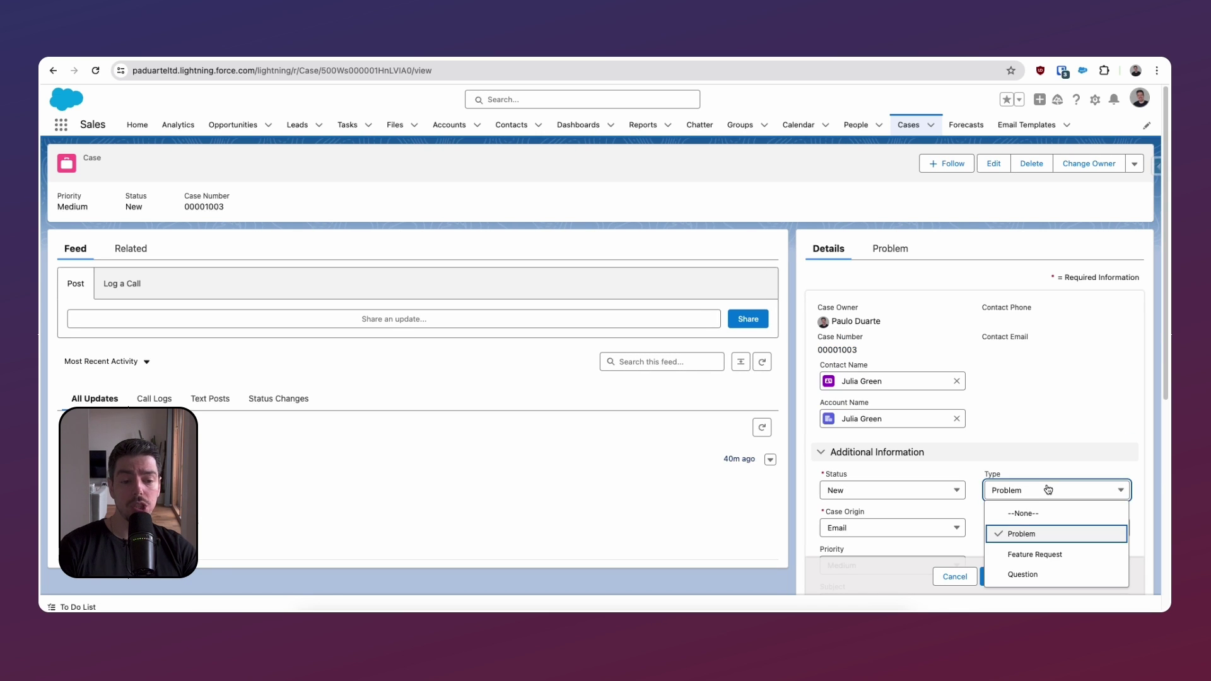
{"action": "left_click", "coordinate": [1050, 571]}
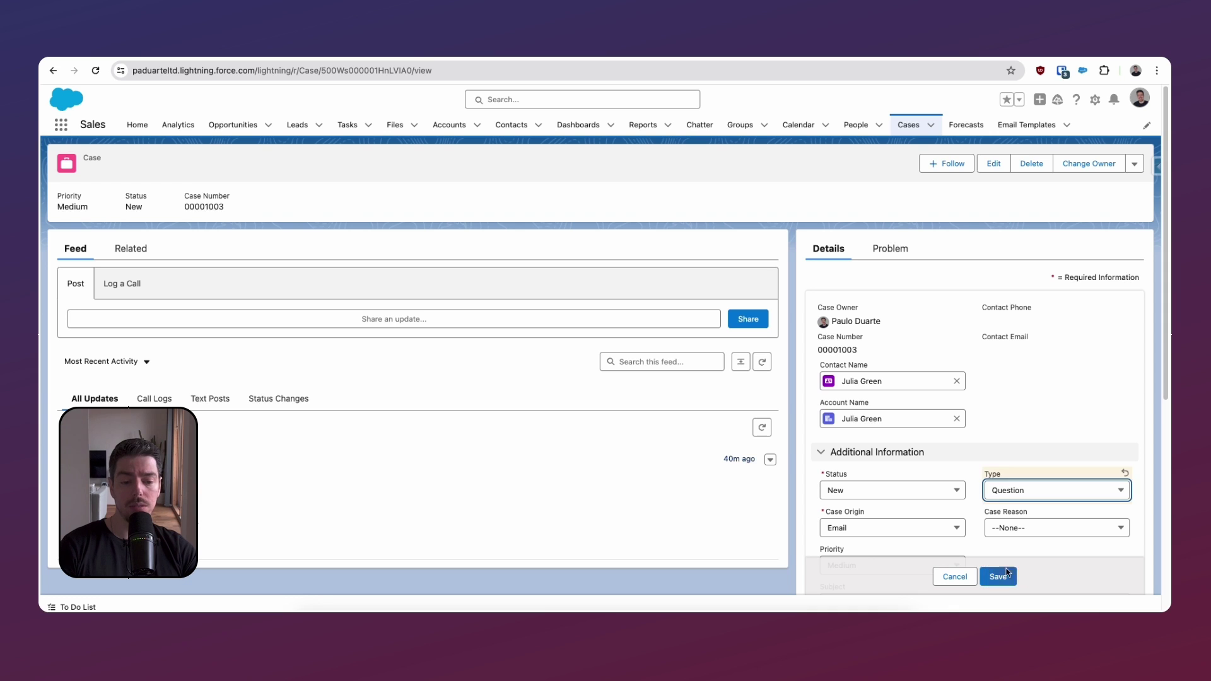
{"action": "left_click", "coordinate": [996, 576]}
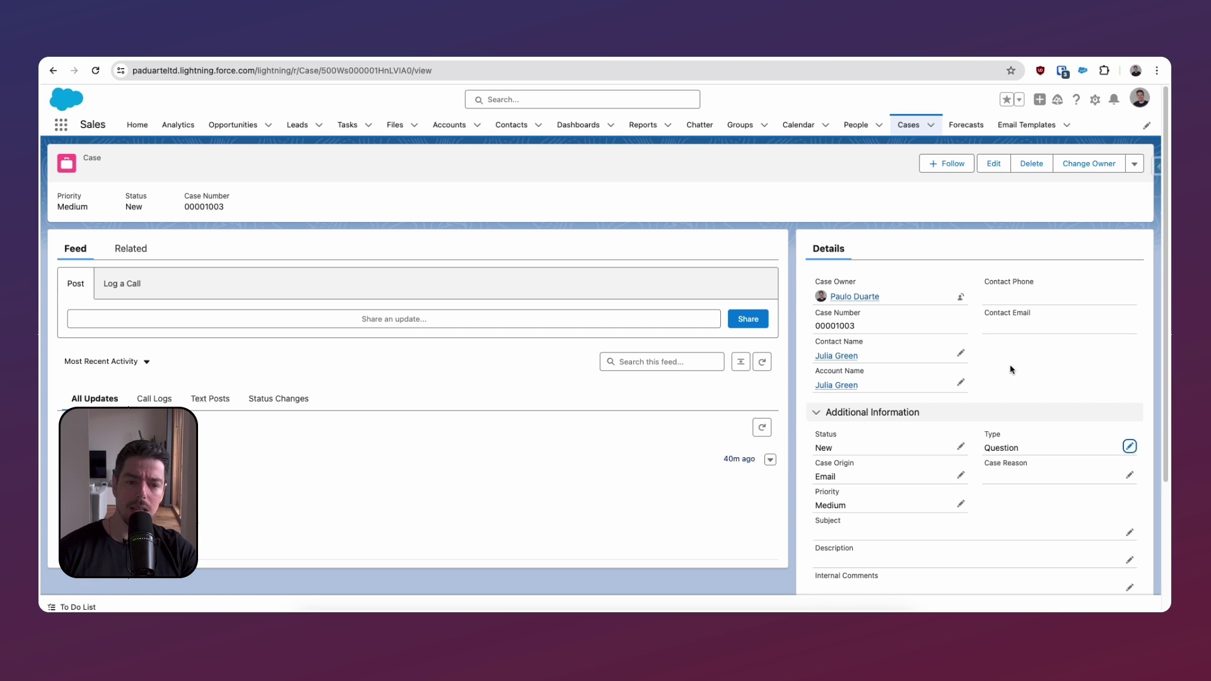
Clear the case Type to None and save.
{"action": "left_click", "coordinate": [1129, 447]}
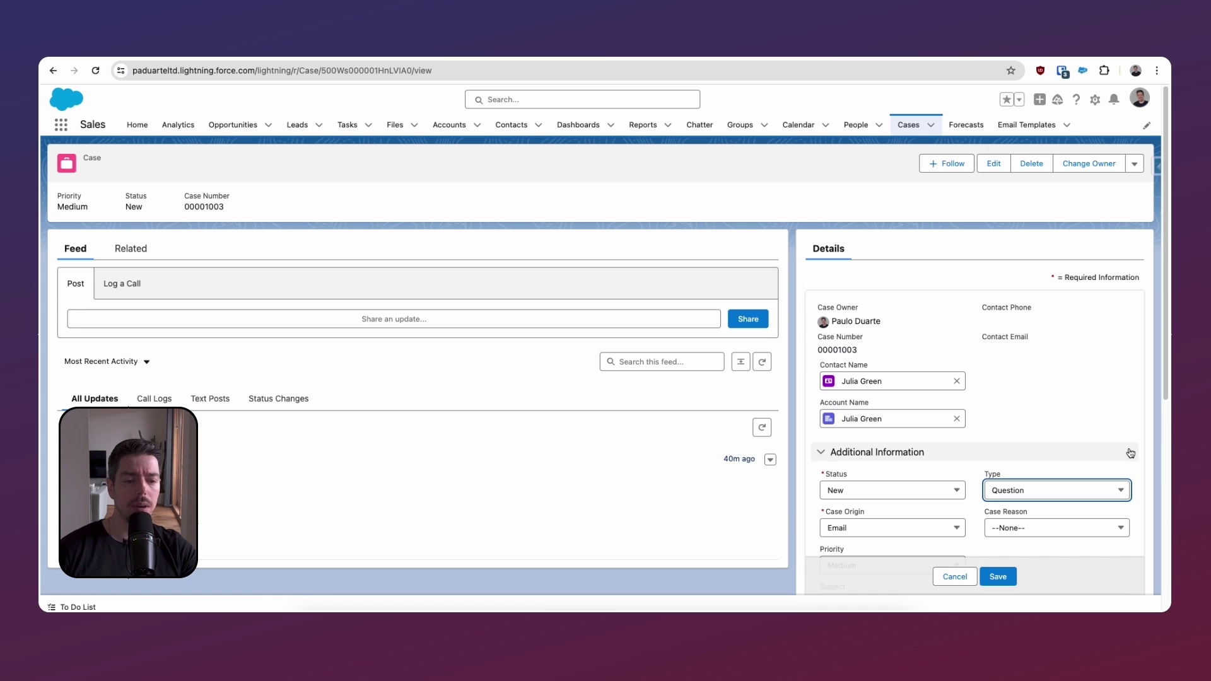
{"action": "left_click", "coordinate": [1073, 490]}
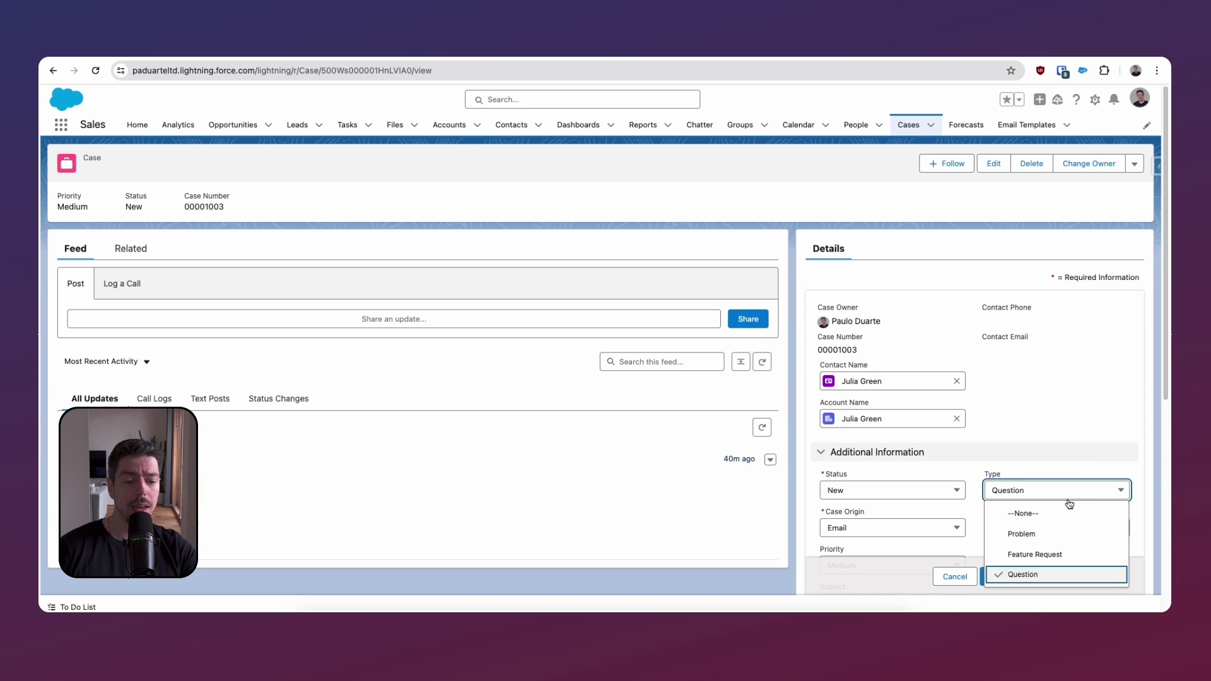
{"action": "left_click", "coordinate": [1063, 504]}
{"action": "left_click", "coordinate": [997, 575]}
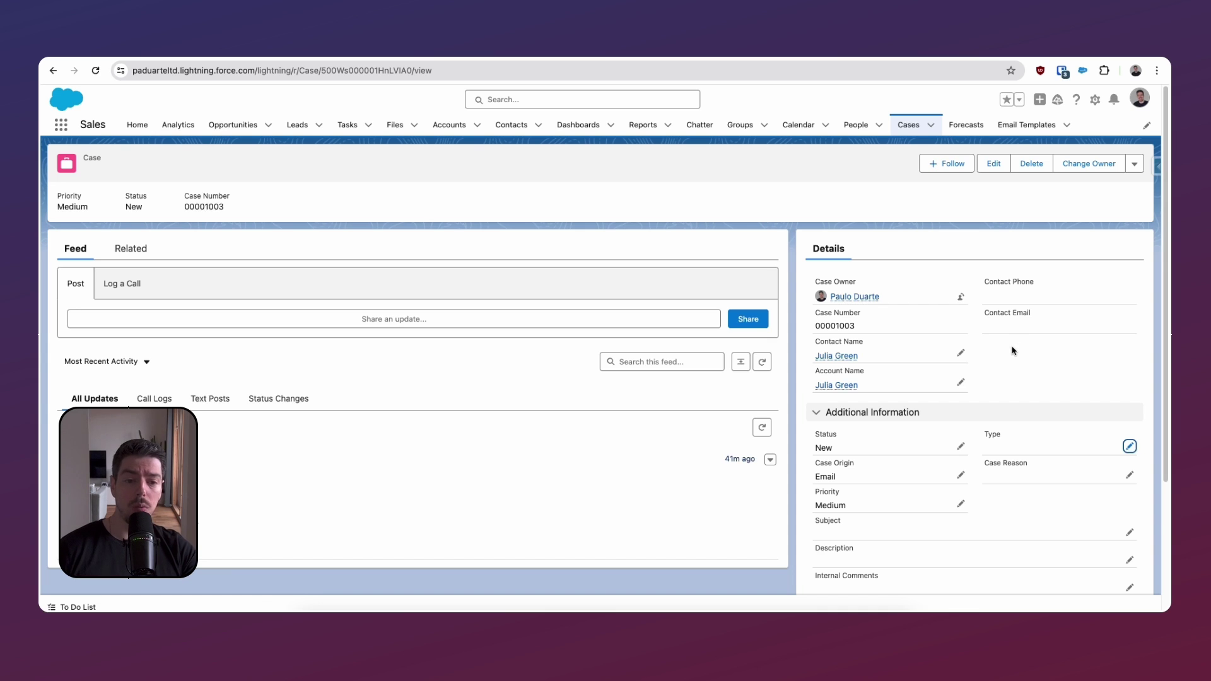
Set the case Type back to Problem and confirm the Problem tab reappears.
{"action": "left_click", "coordinate": [1128, 448]}
{"action": "left_click", "coordinate": [1104, 490]}
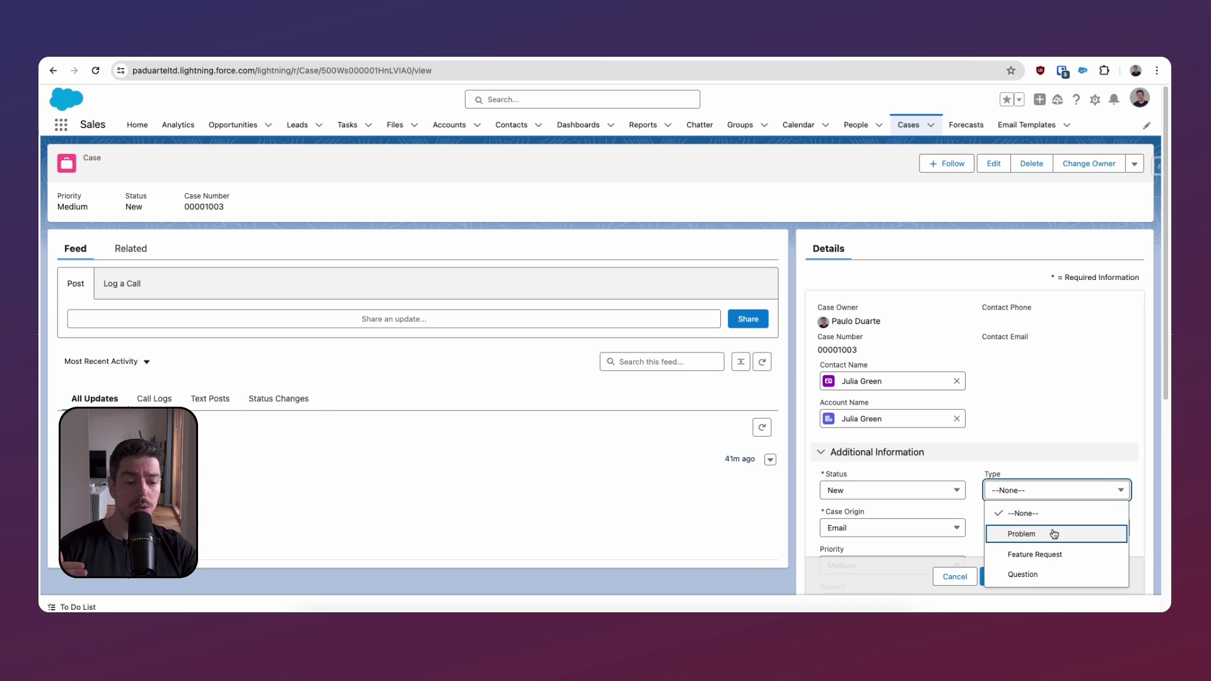
{"action": "left_click", "coordinate": [1050, 533]}
{"action": "left_click", "coordinate": [1015, 577]}
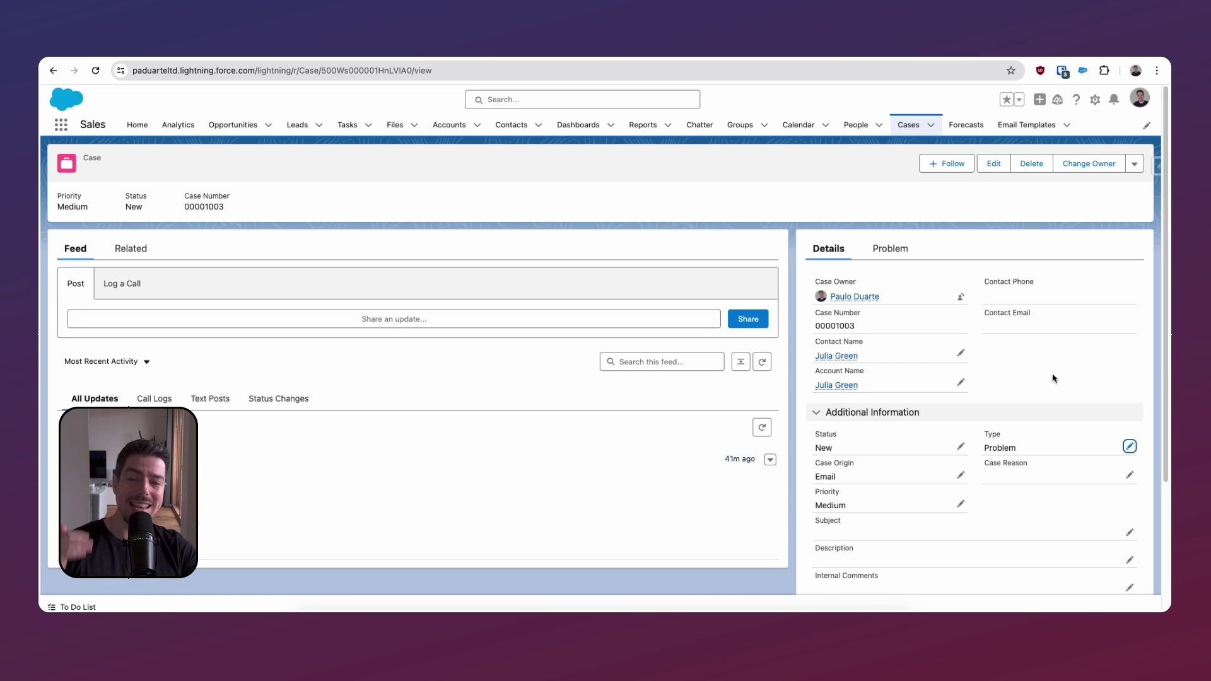
{"action": "left_click", "coordinate": [887, 258]}
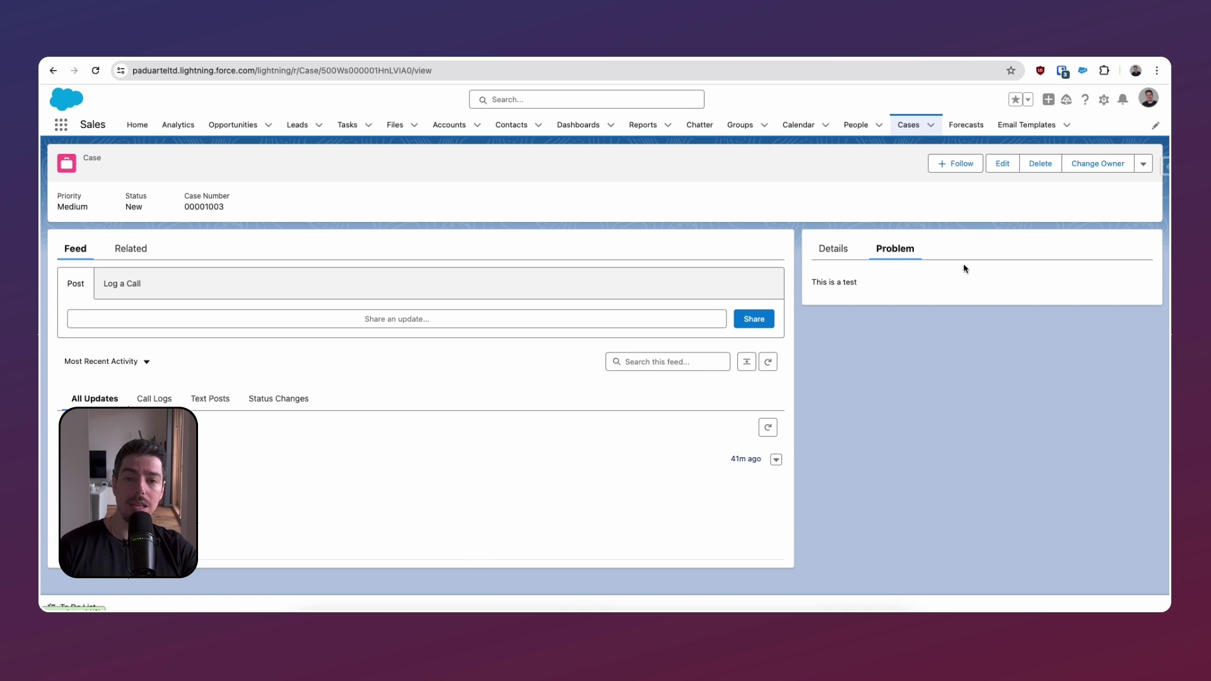
Reopen App Builder and review the Problem tab's Type Equal Problem filter.
{"action": "left_click", "coordinate": [1103, 99]}
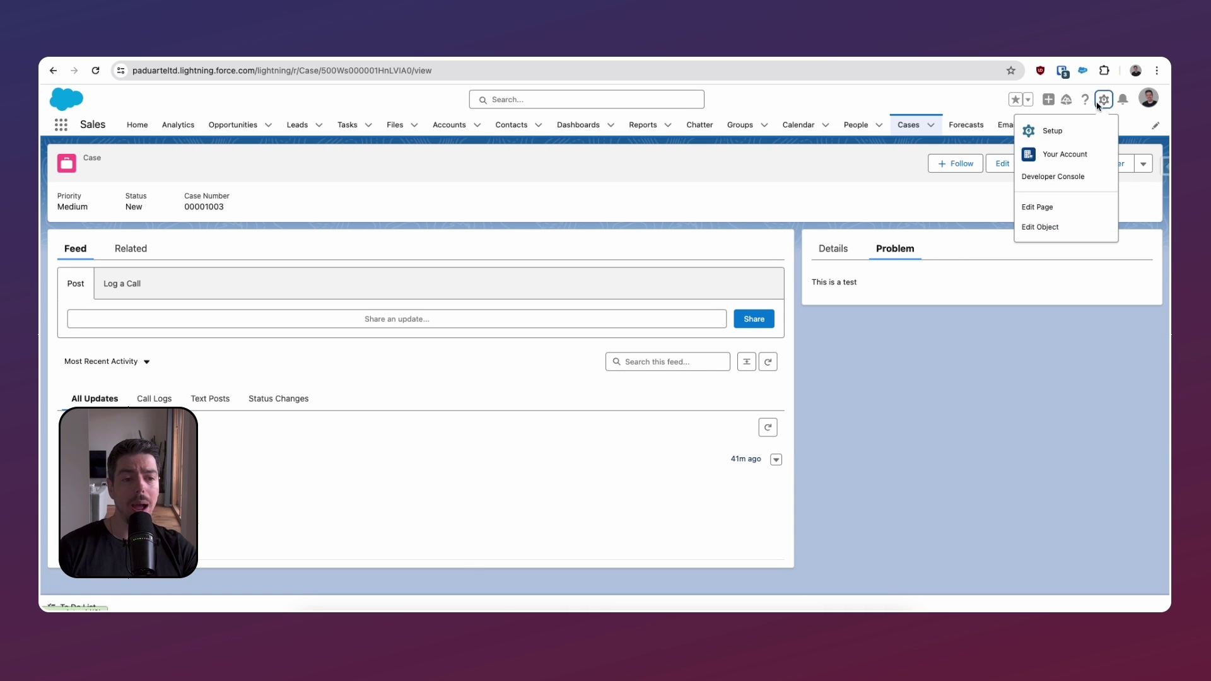
{"action": "left_click", "coordinate": [1063, 203]}
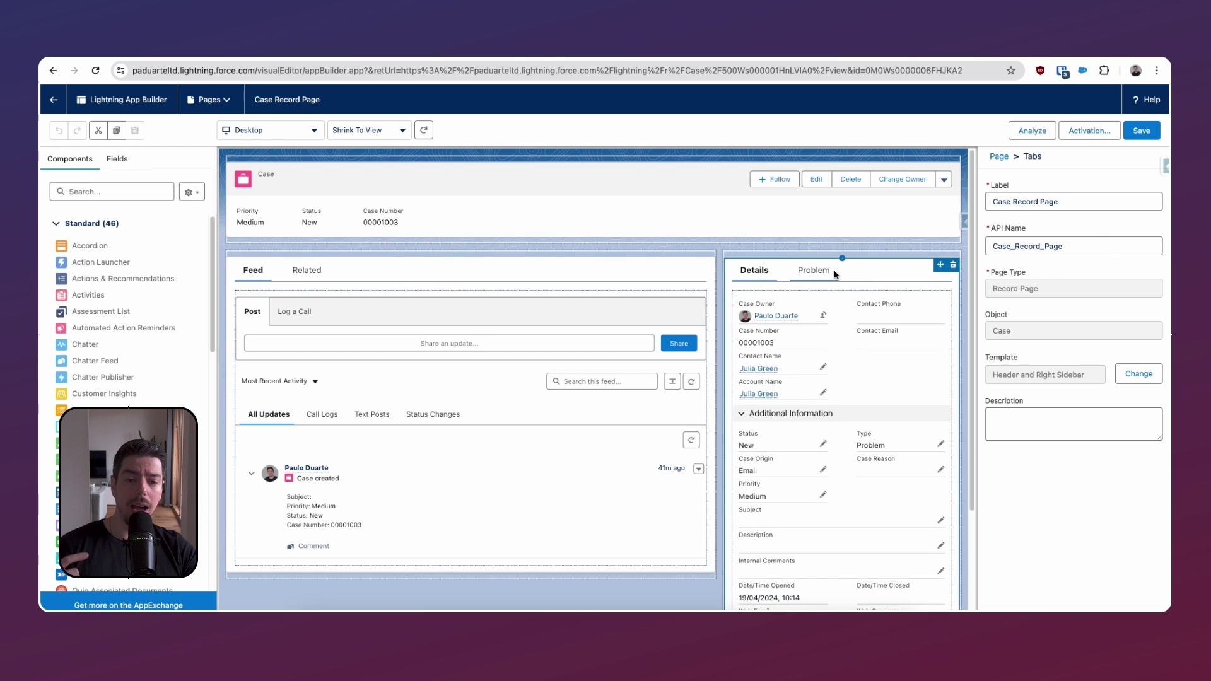
{"action": "left_click", "coordinate": [830, 270]}
{"action": "left_click", "coordinate": [1018, 314]}
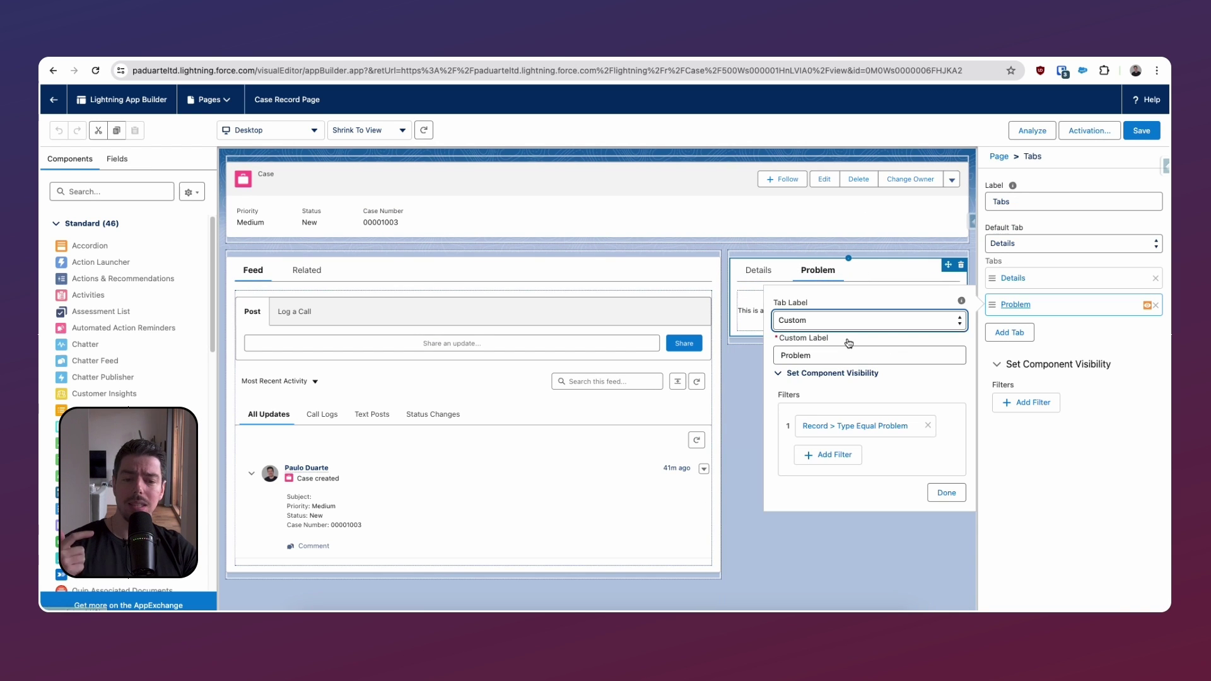
{"action": "left_click", "coordinate": [864, 427]}
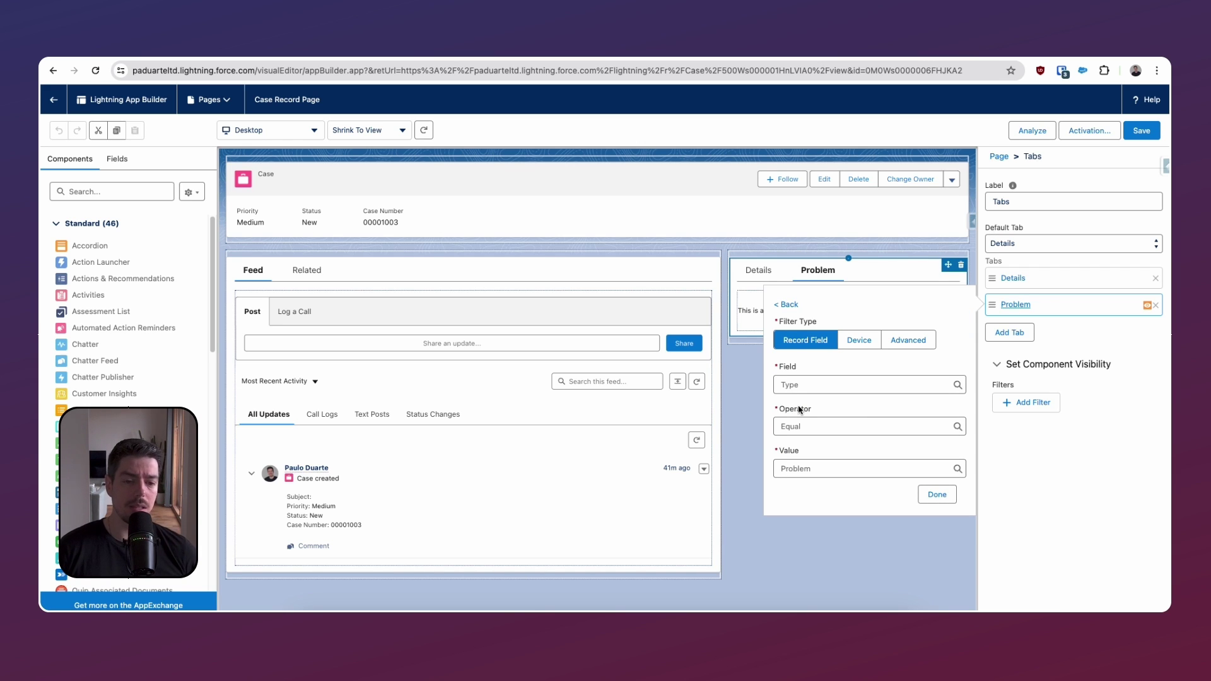
{"action": "left_click", "coordinate": [934, 494]}
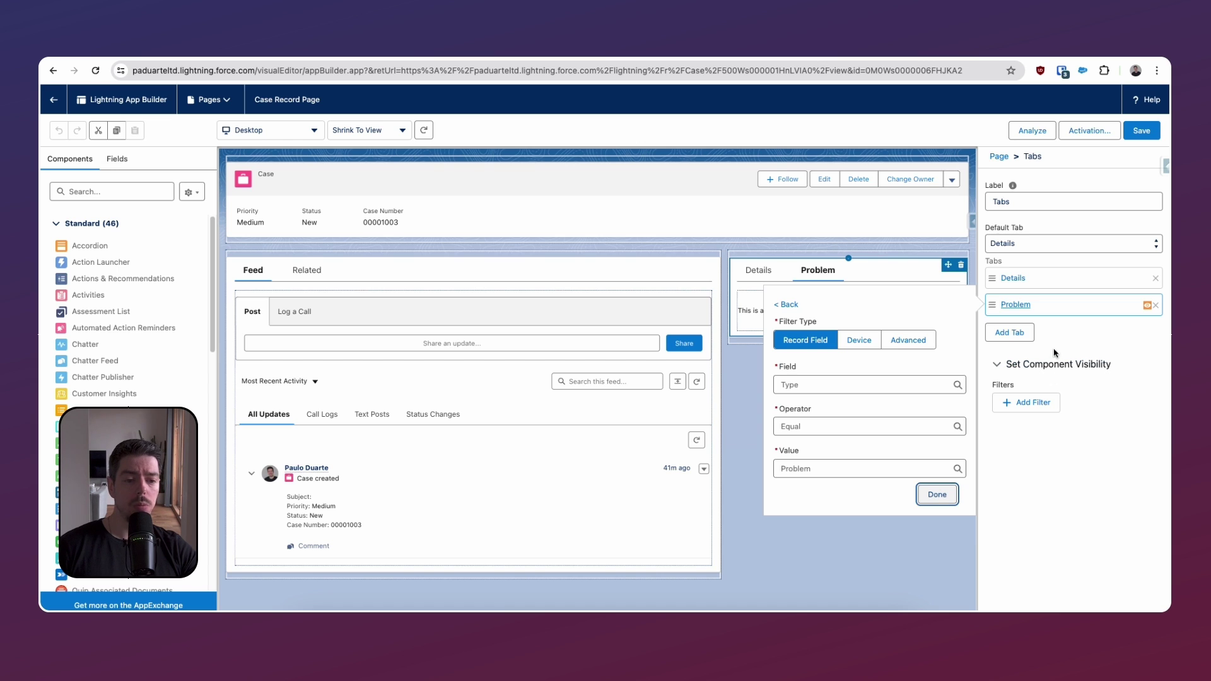
Add a third tab to the tab set with the custom label 'Question'.
{"action": "left_click", "coordinate": [1009, 333]}
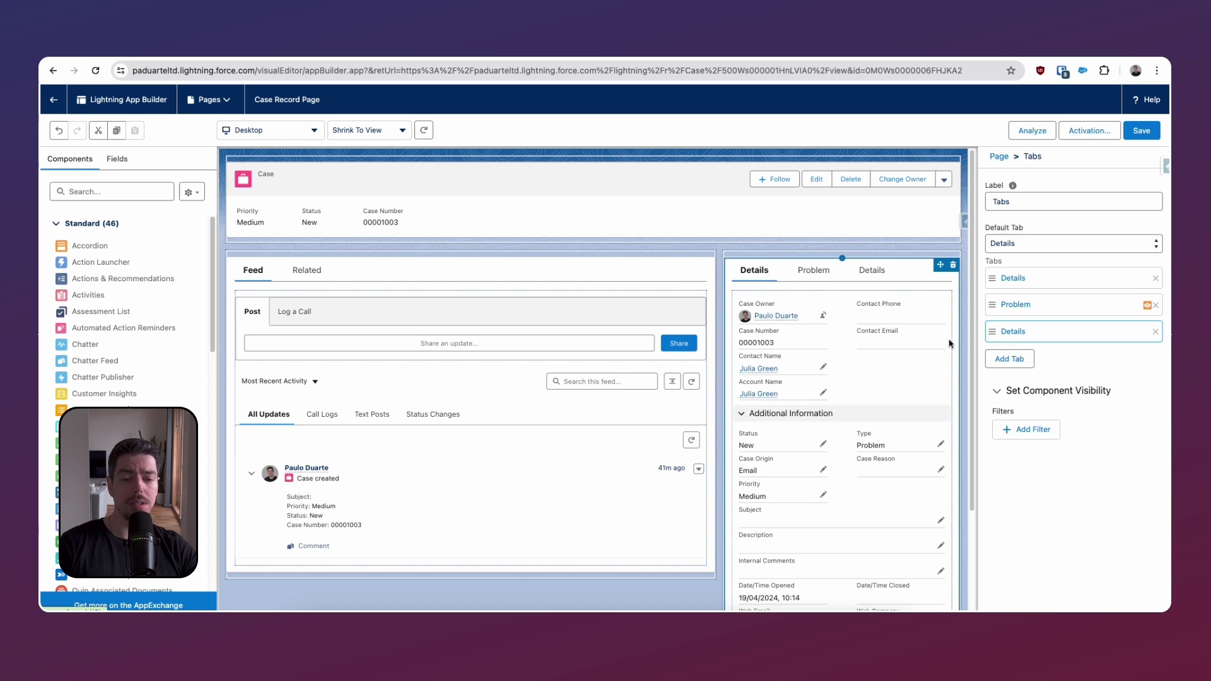
{"action": "left_click", "coordinate": [1012, 333]}
{"action": "left_click", "coordinate": [932, 347]}
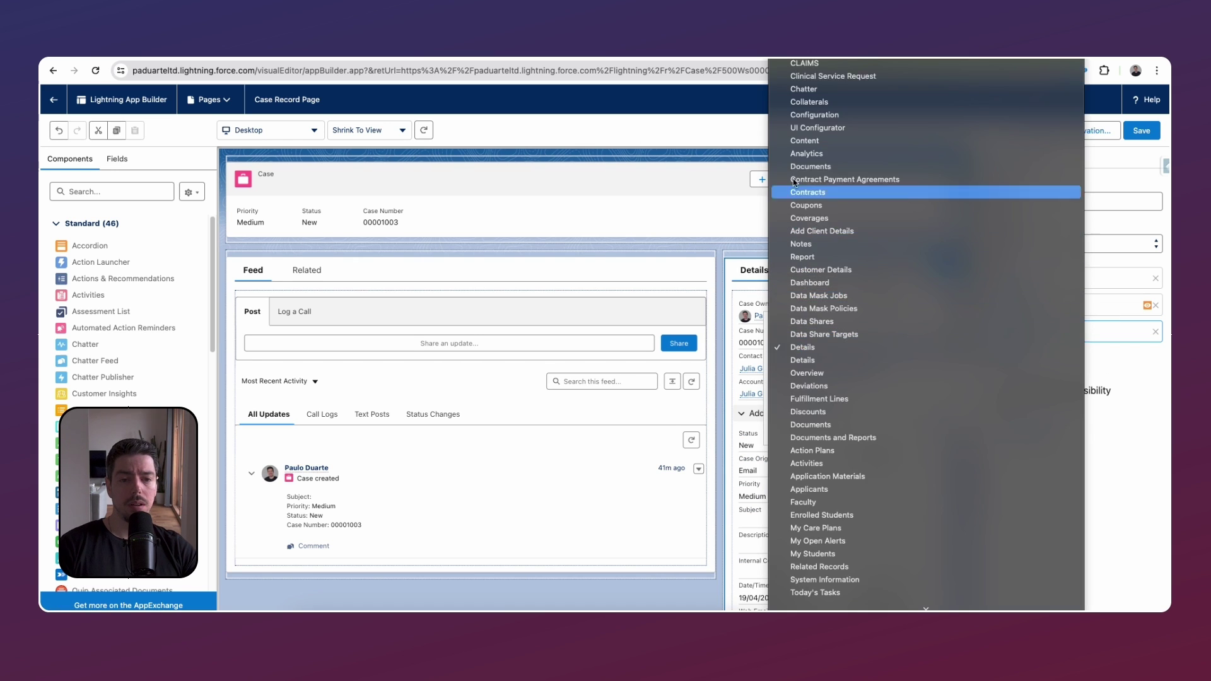
{"action": "scroll", "coordinate": [883, 189], "scroll_direction": "up", "scroll_amount": 5}
{"action": "left_click", "coordinate": [837, 386]}
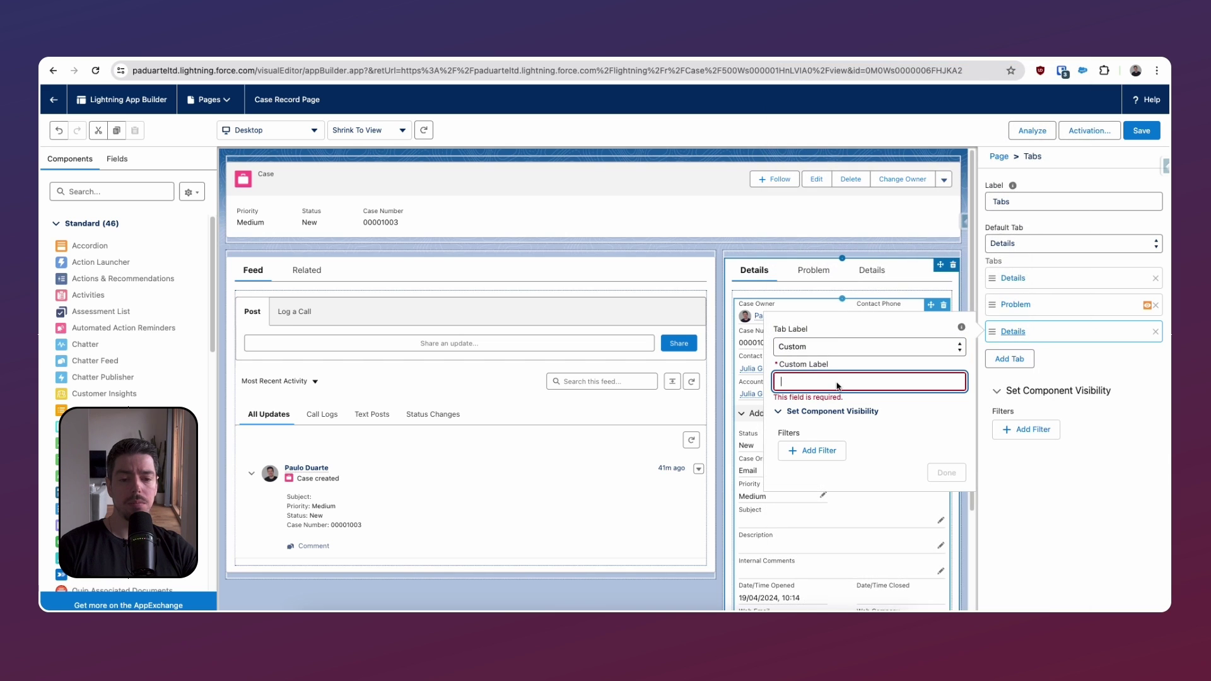
{"action": "left_click", "coordinate": [837, 381]}
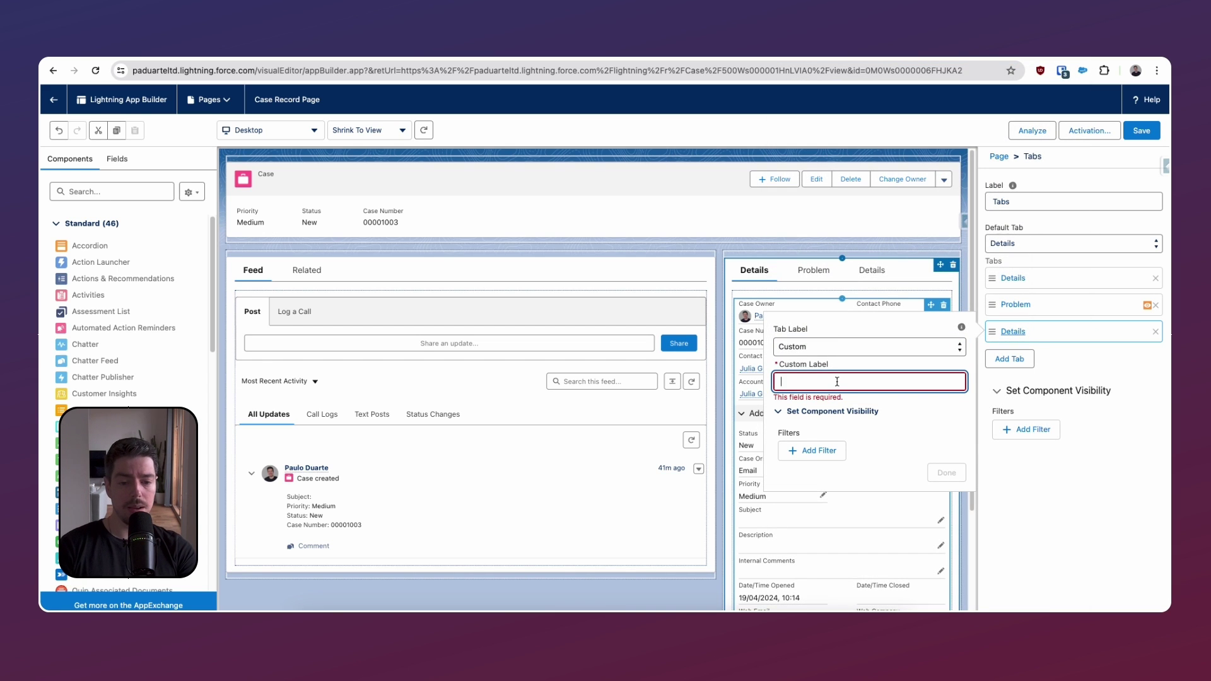
{"action": "type", "text": "Question"}
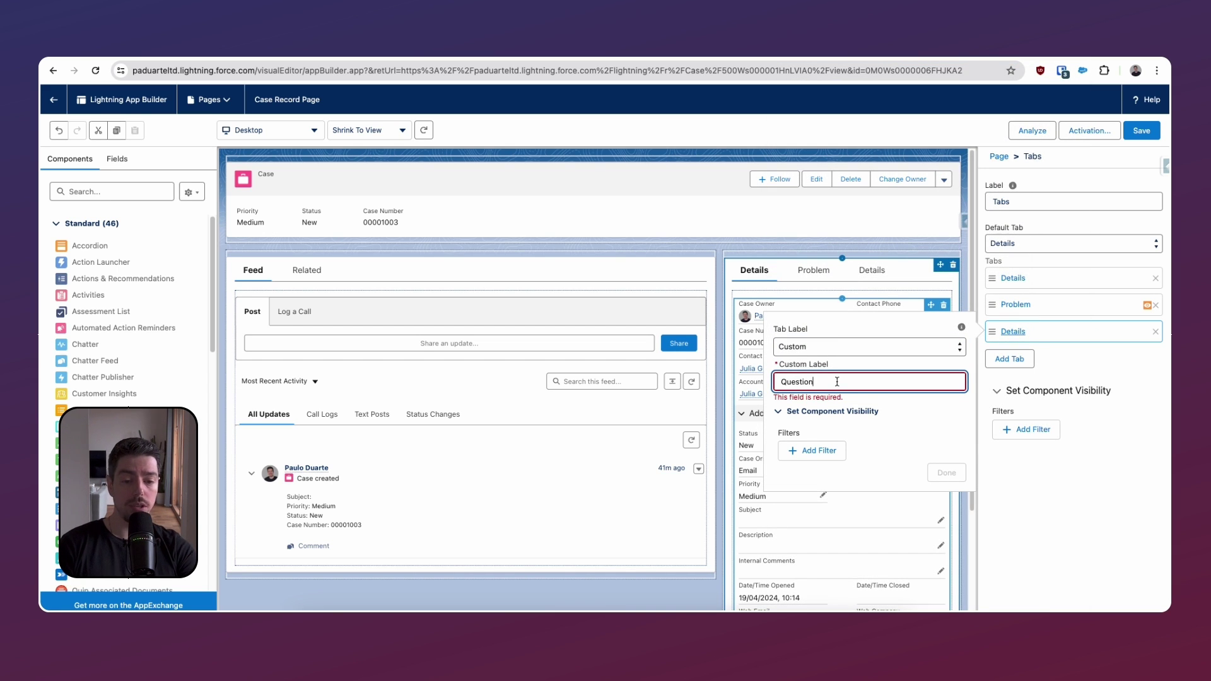
Abandon a first attempt at a Type filter and confirm the Question label.
{"action": "left_click", "coordinate": [832, 449]}
{"action": "left_click", "coordinate": [833, 411]}
{"action": "scroll", "coordinate": [836, 369], "scroll_direction": "down", "scroll_amount": 1}
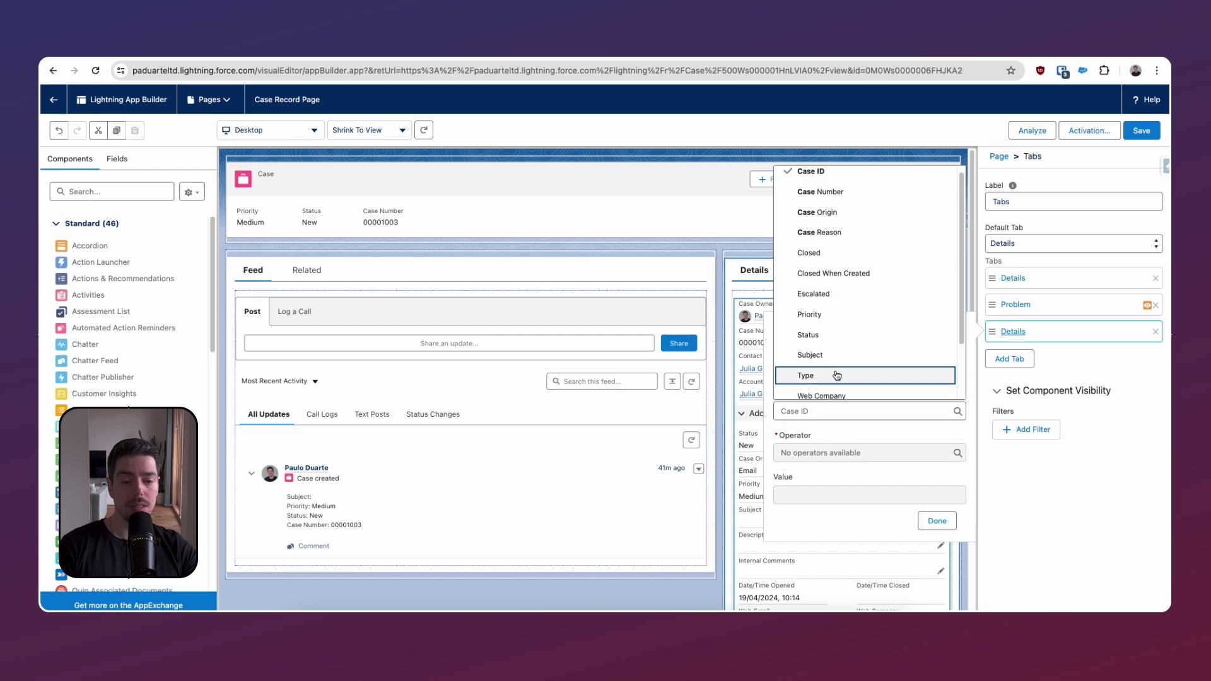
{"action": "left_click", "coordinate": [836, 376]}
{"action": "left_click", "coordinate": [836, 486]}
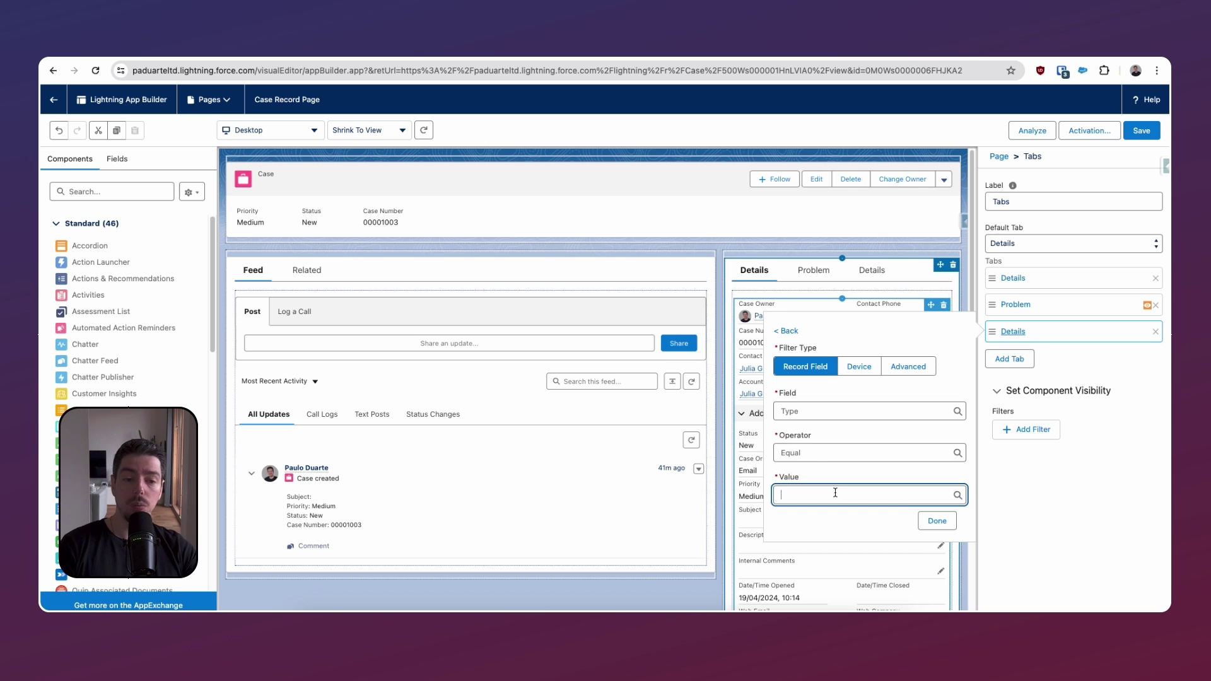
{"action": "left_click", "coordinate": [786, 330]}
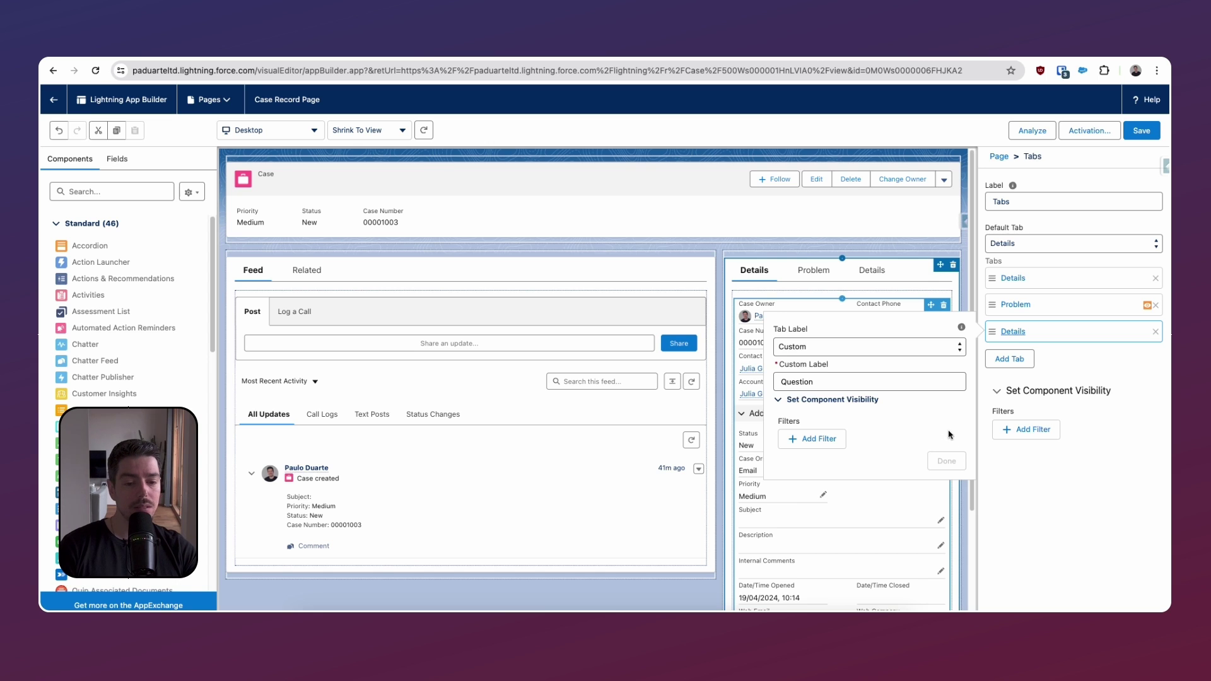
{"action": "left_click", "coordinate": [890, 379]}
{"action": "left_click", "coordinate": [914, 420]}
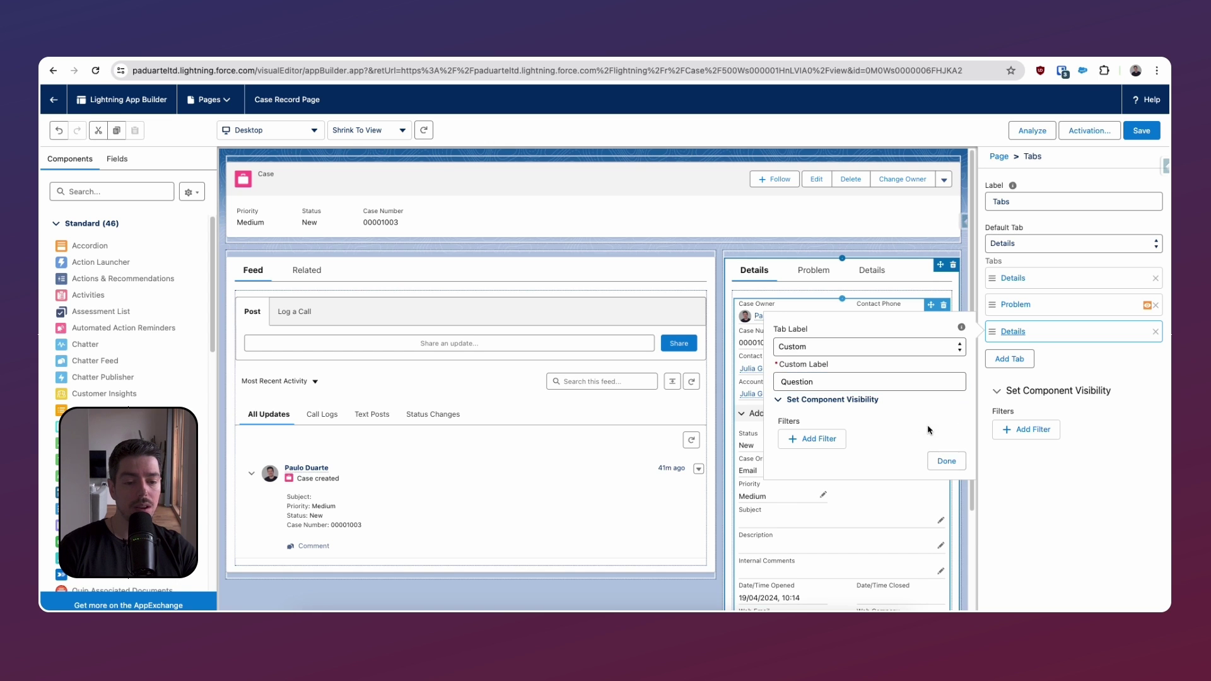
{"action": "left_click", "coordinate": [955, 461]}
Give the Question tab a visibility filter of Type equals Question.
{"action": "left_click", "coordinate": [1028, 332]}
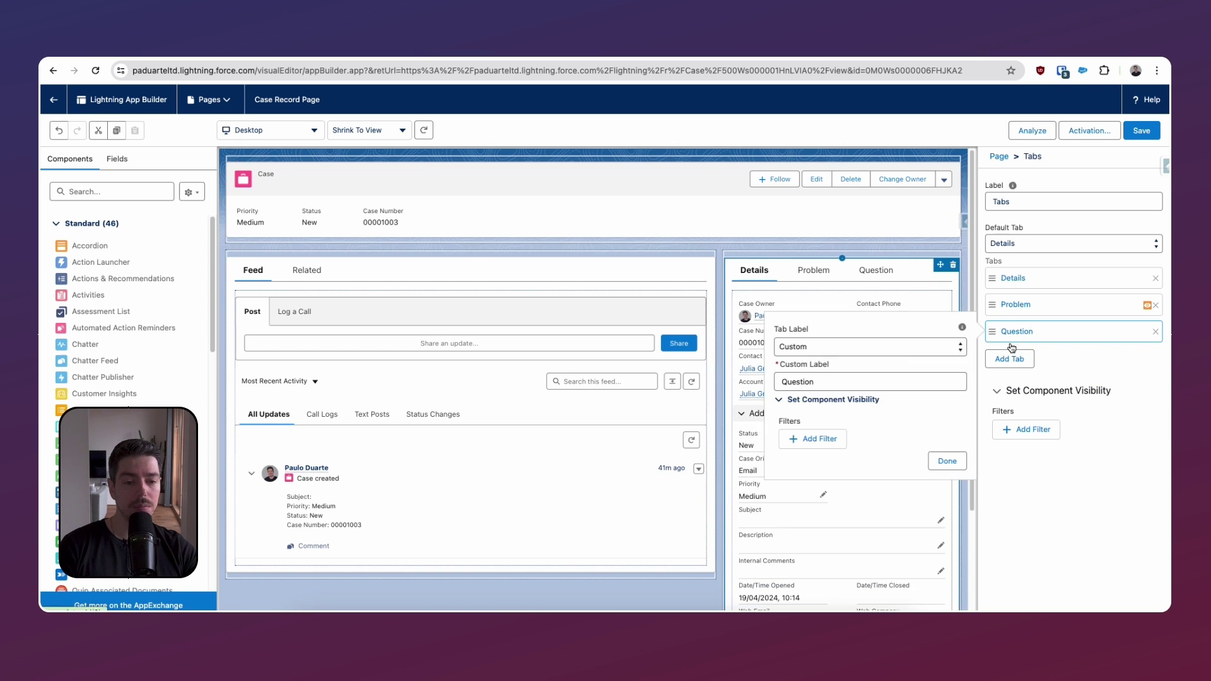
{"action": "left_click", "coordinate": [804, 441]}
{"action": "left_click", "coordinate": [816, 410]}
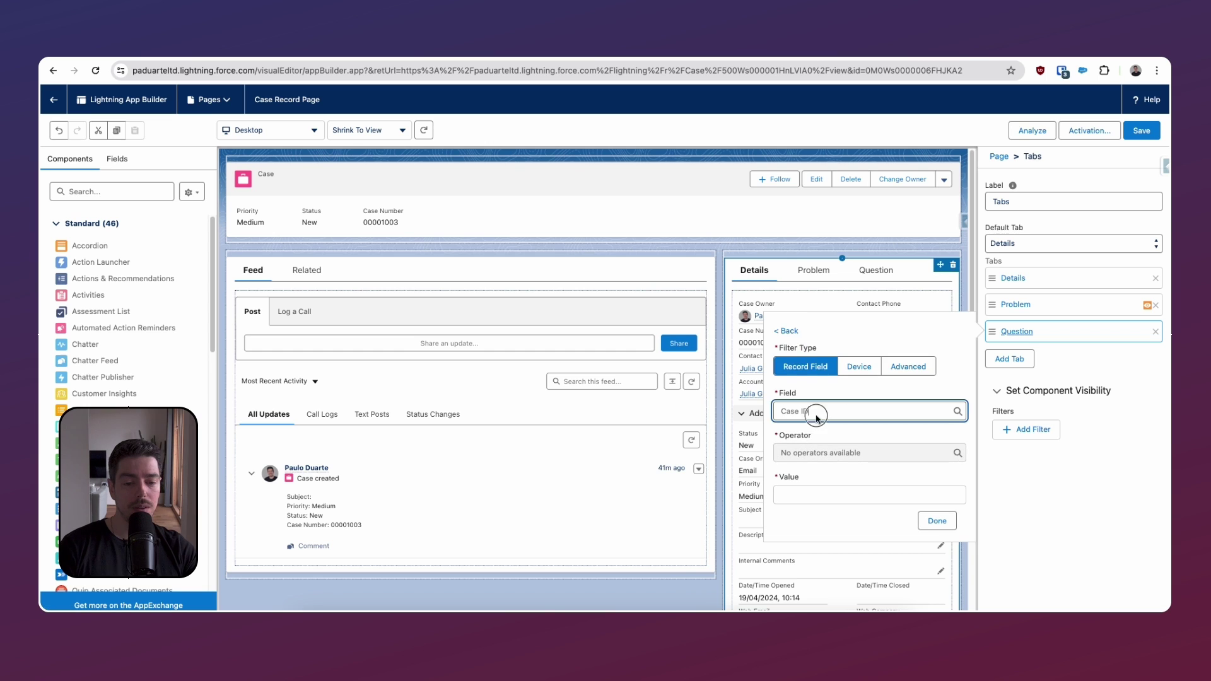
{"action": "type", "text": "Type"}
{"action": "left_click", "coordinate": [835, 491]}
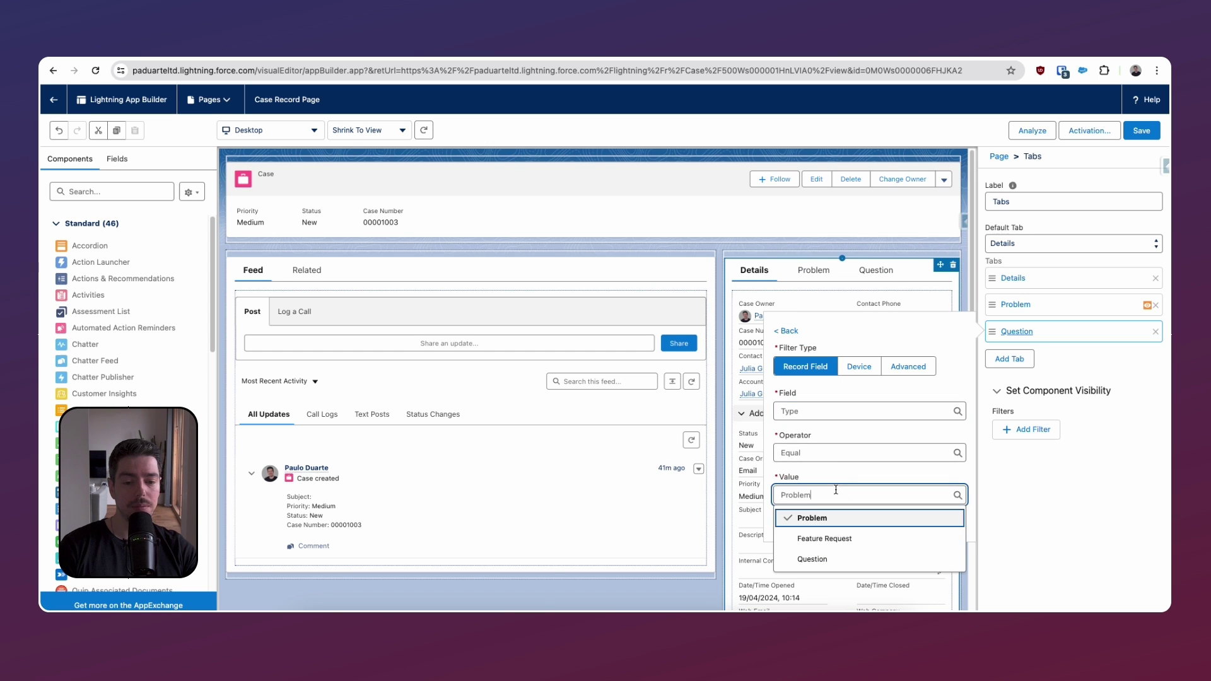
{"action": "left_click", "coordinate": [854, 559]}
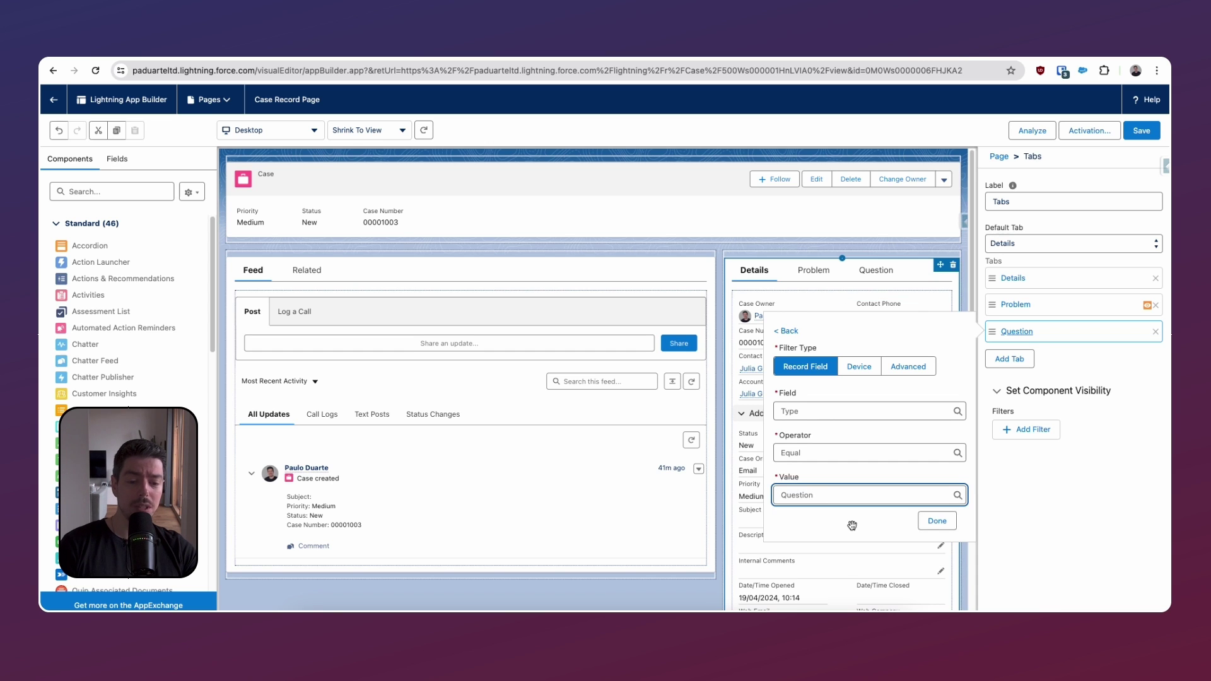
{"action": "left_click", "coordinate": [936, 521]}
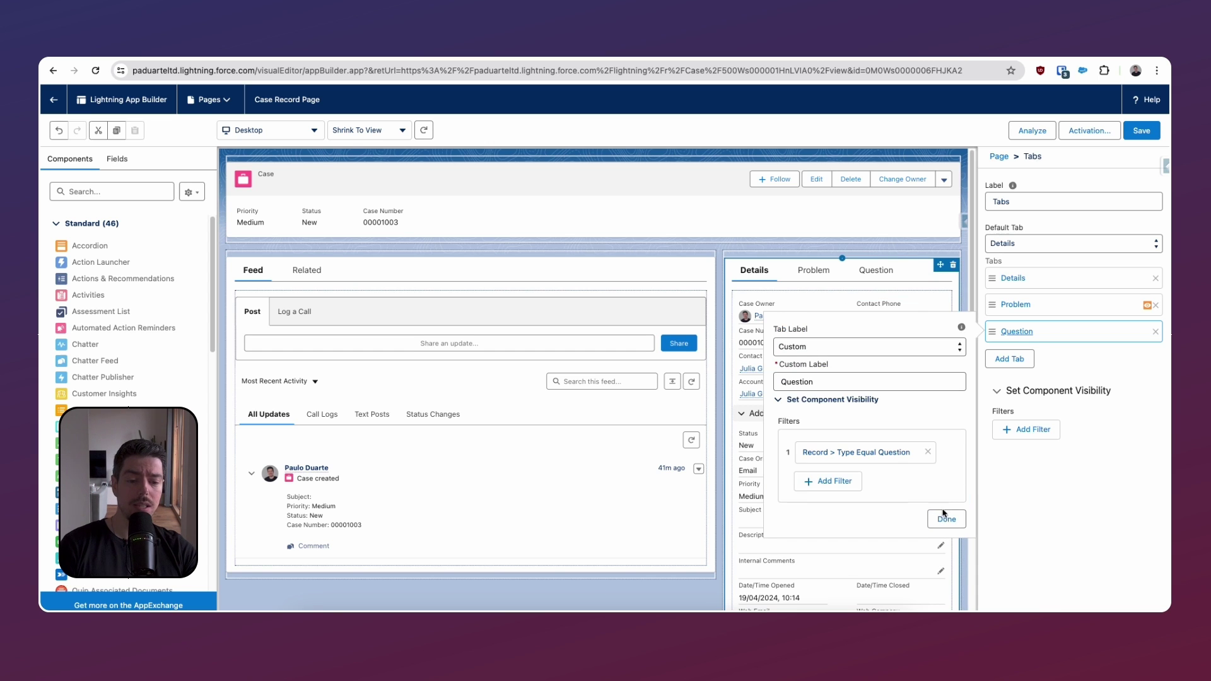
{"action": "left_click", "coordinate": [944, 514]}
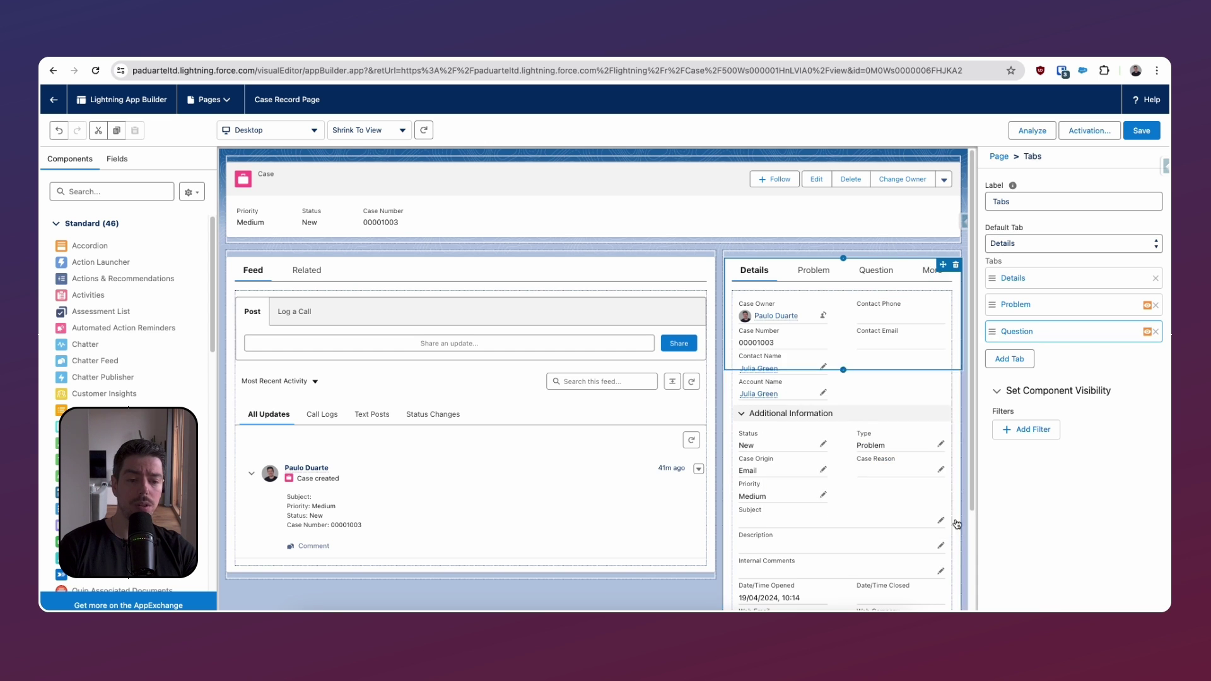
Add a Rich Text component reading 'this is another test' to the Question tab and save the page.
{"action": "left_click", "coordinate": [873, 276]}
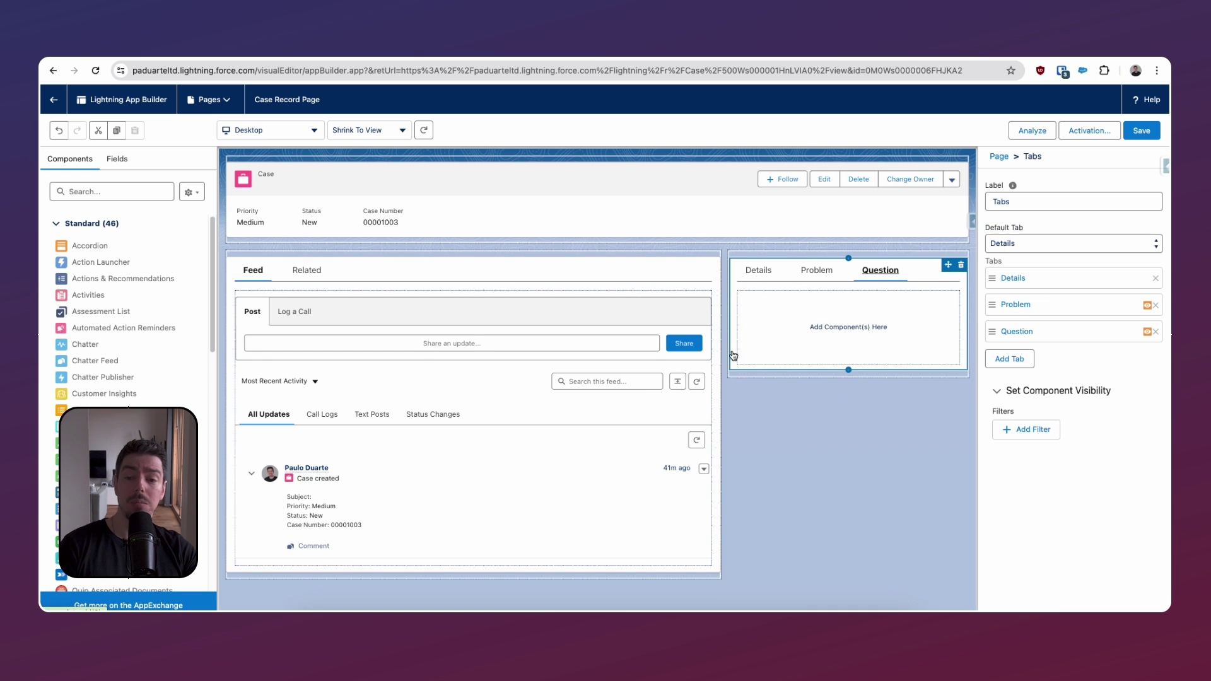
{"action": "left_click", "coordinate": [108, 193]}
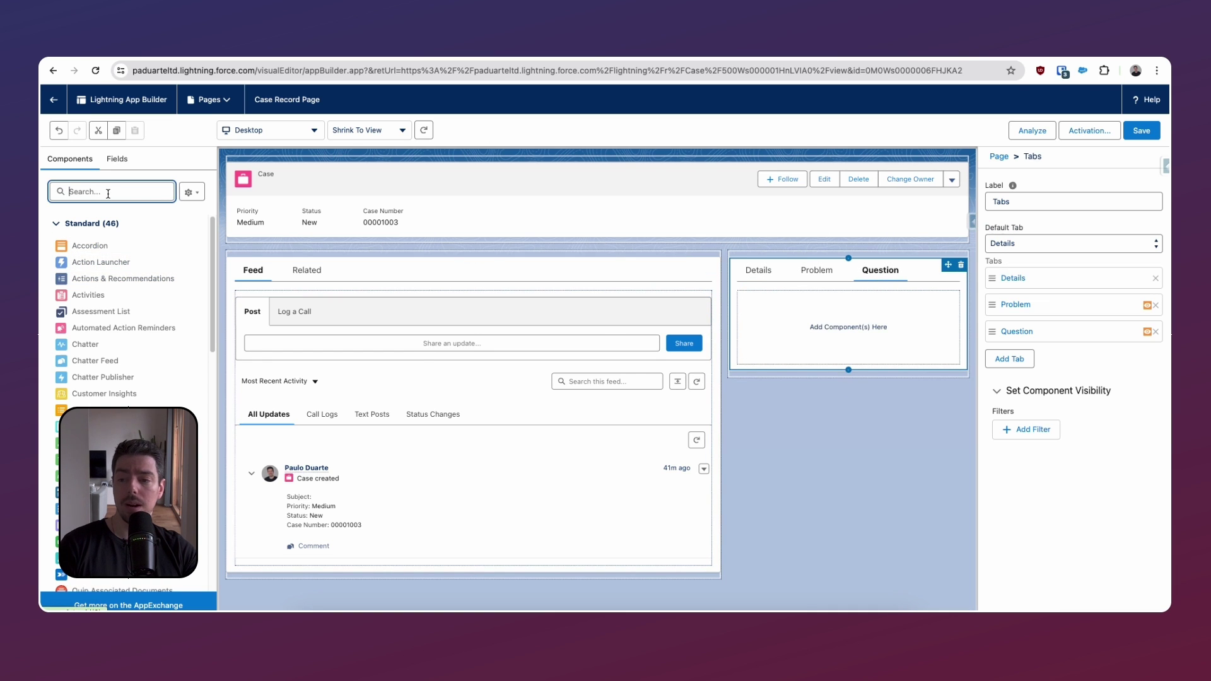
{"action": "scroll", "coordinate": [130, 366], "scroll_direction": "down", "scroll_amount": 1}
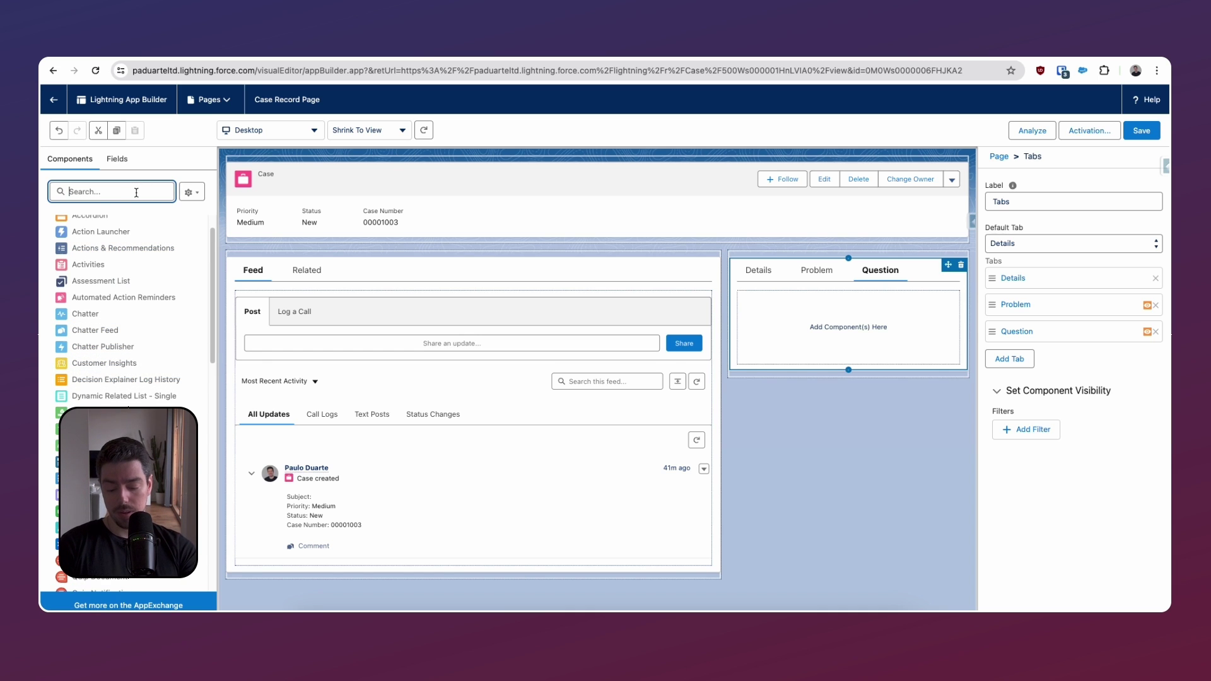
{"action": "type", "text": "ric"}
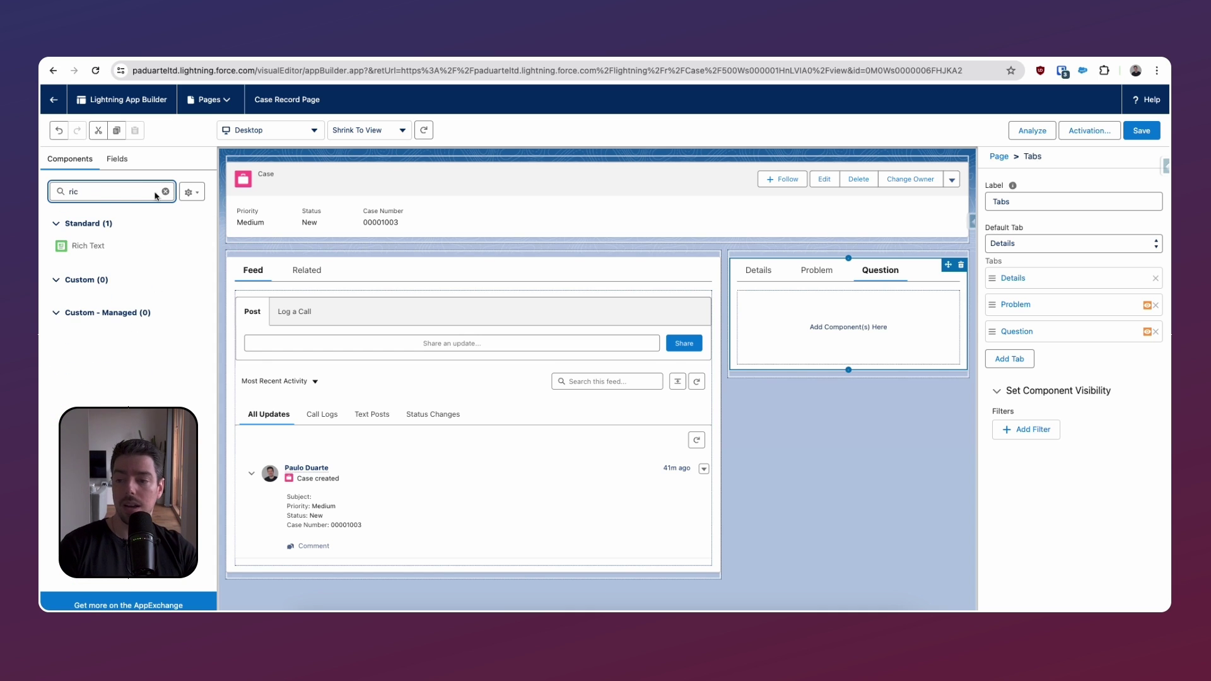
{"action": "left_click_drag", "start_coordinate": [82, 246], "coordinate": [813, 311]}
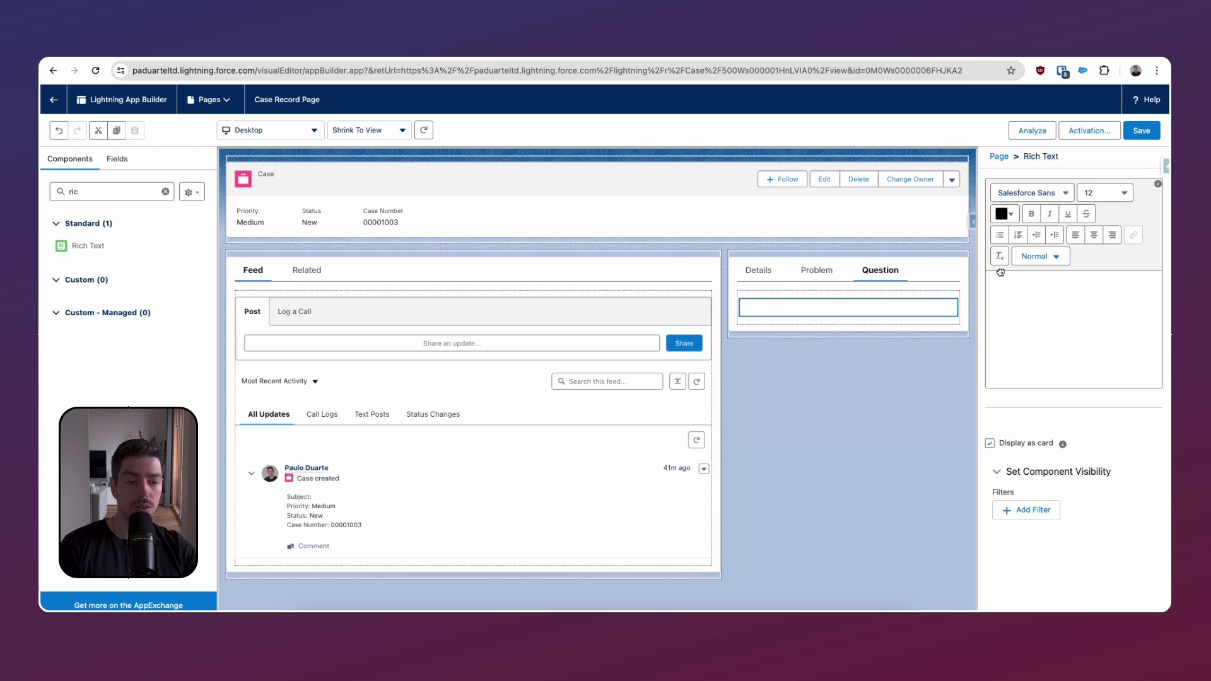
{"action": "left_click", "coordinate": [1038, 300]}
{"action": "type", "text": "this is a"}
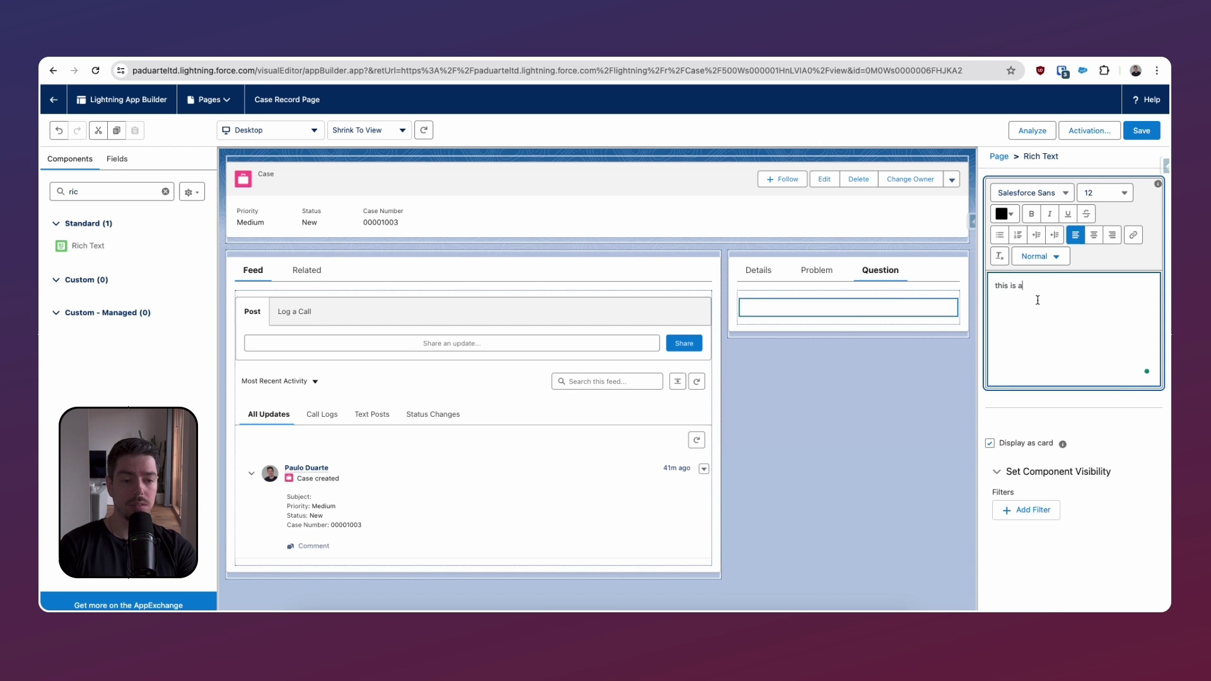
{"action": "type", "text": "nother test"}
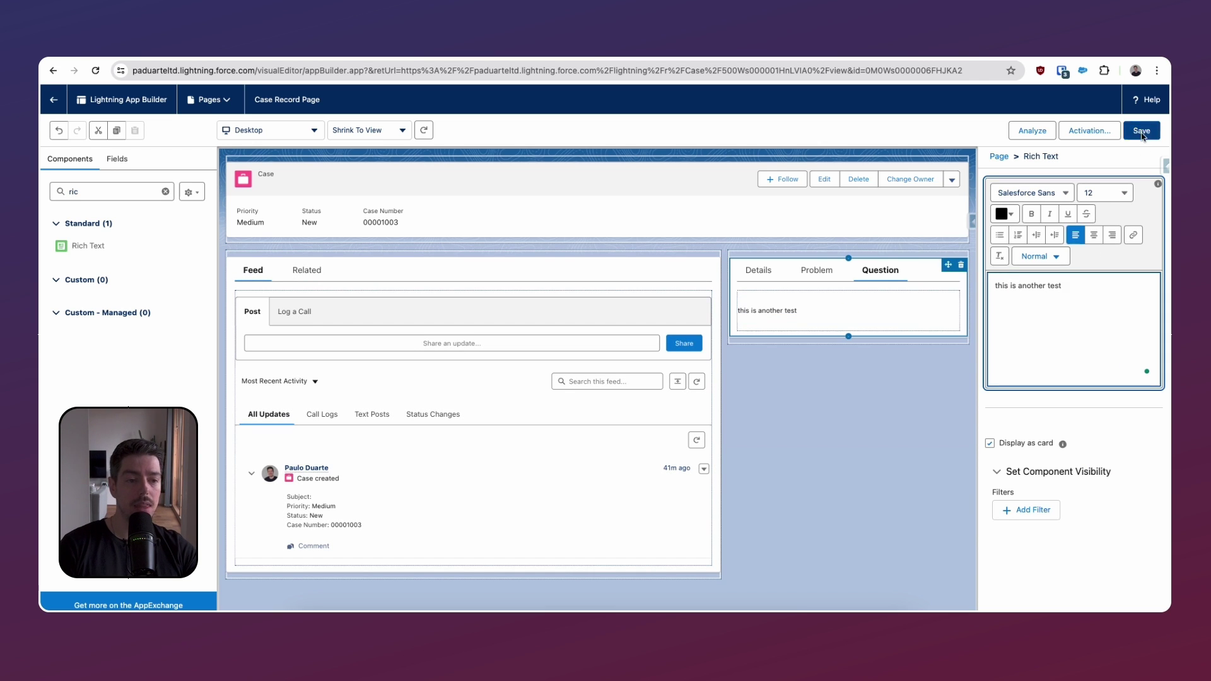
{"action": "left_click", "coordinate": [1142, 131]}
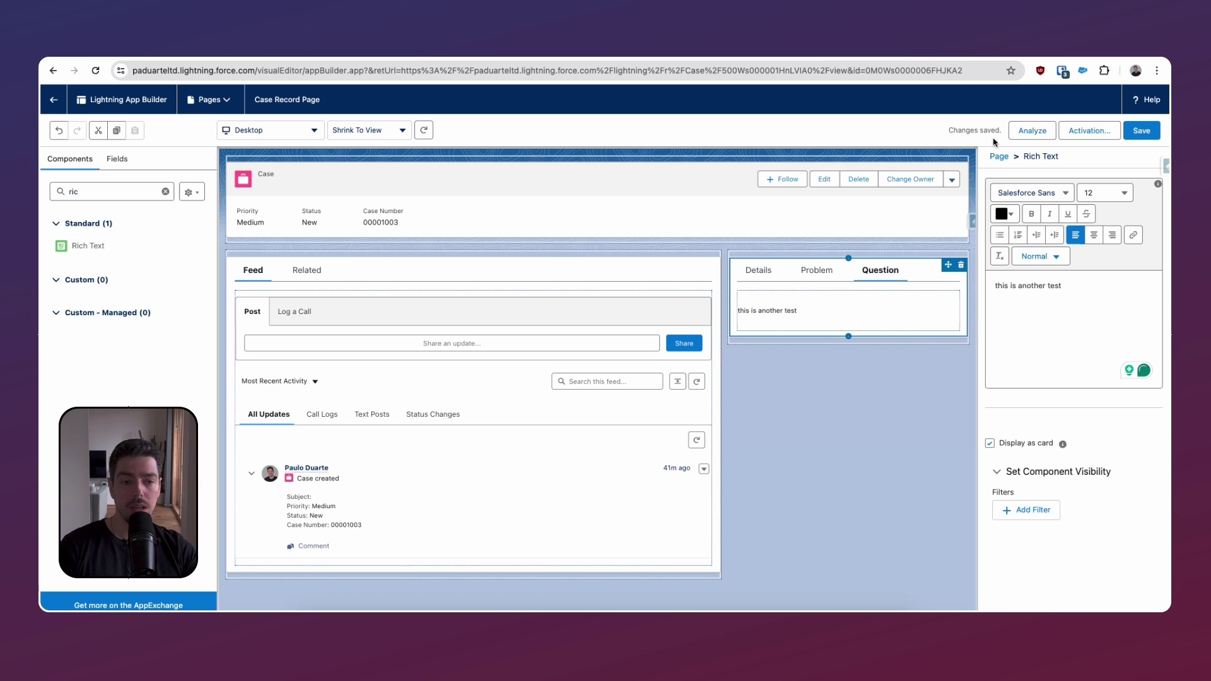
Back on the case, change its Type to Question, save, and check the Question tab's text.
{"action": "left_click", "coordinate": [54, 99]}
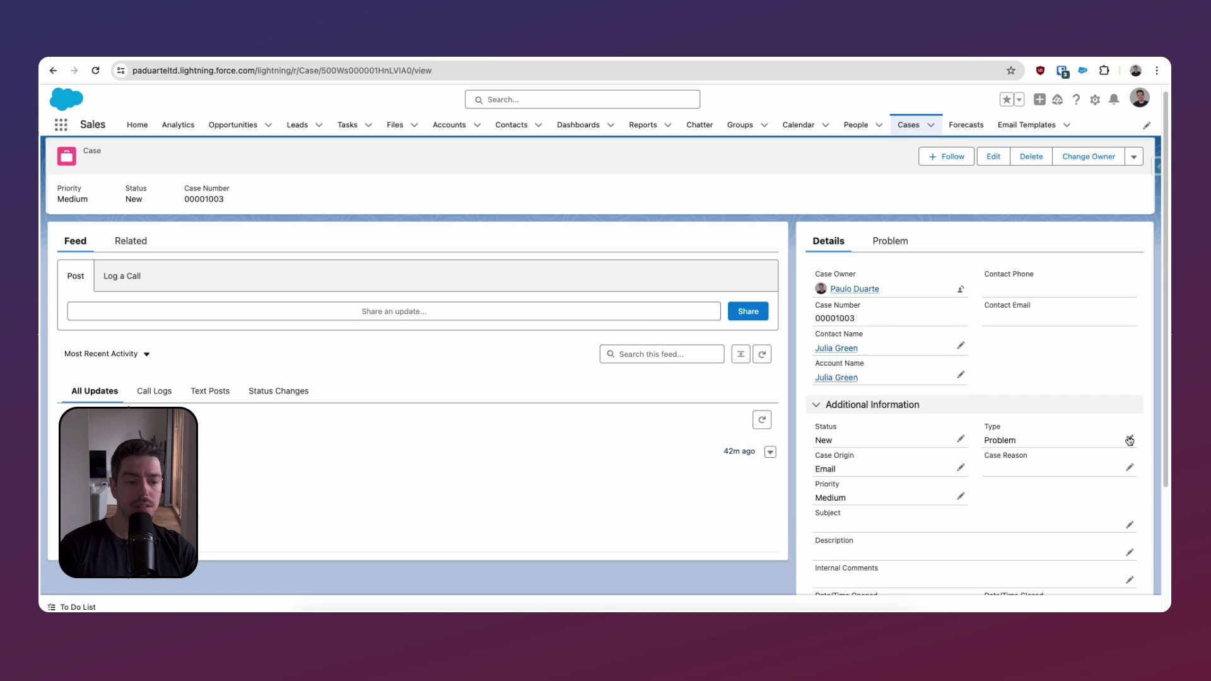
{"action": "left_click", "coordinate": [1122, 444]}
{"action": "left_click", "coordinate": [1083, 448]}
{"action": "left_click", "coordinate": [1057, 531]}
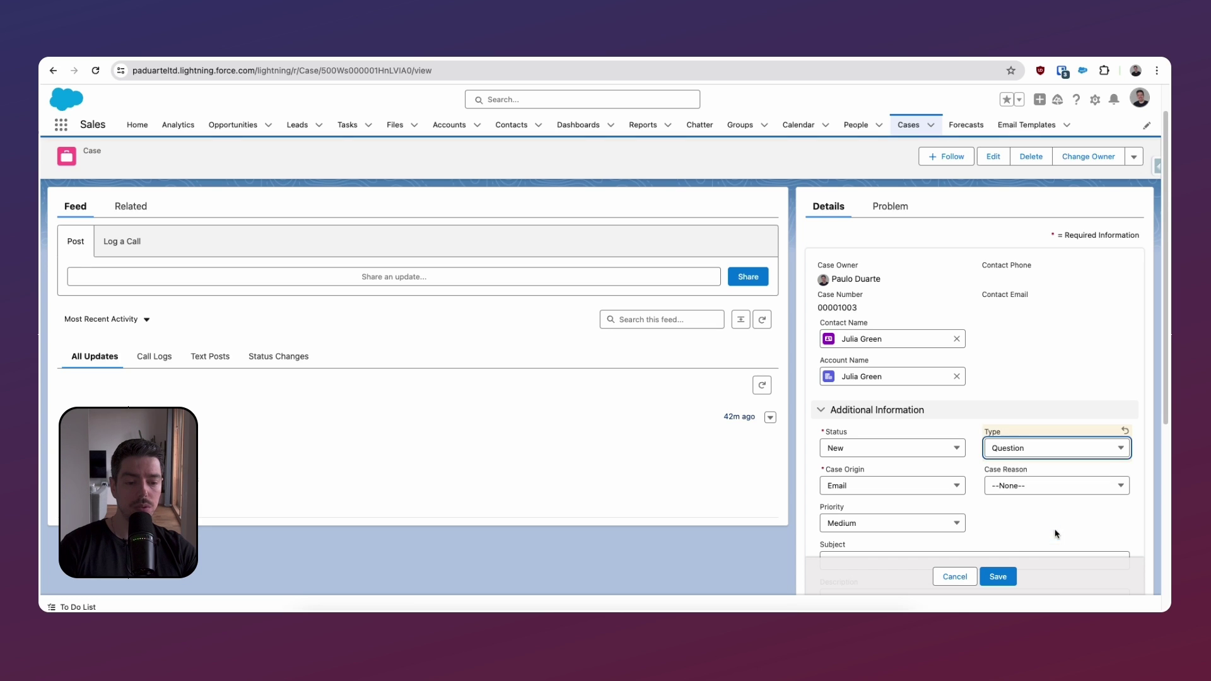
{"action": "left_click", "coordinate": [997, 576]}
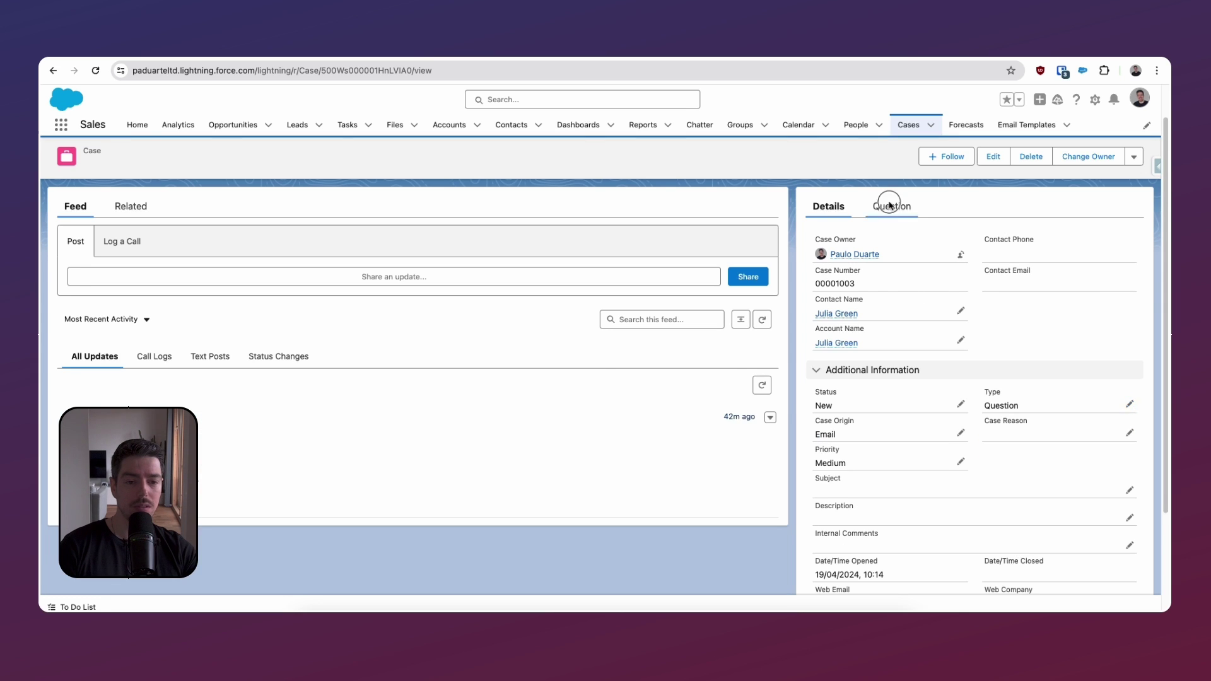
{"action": "left_click", "coordinate": [892, 206]}
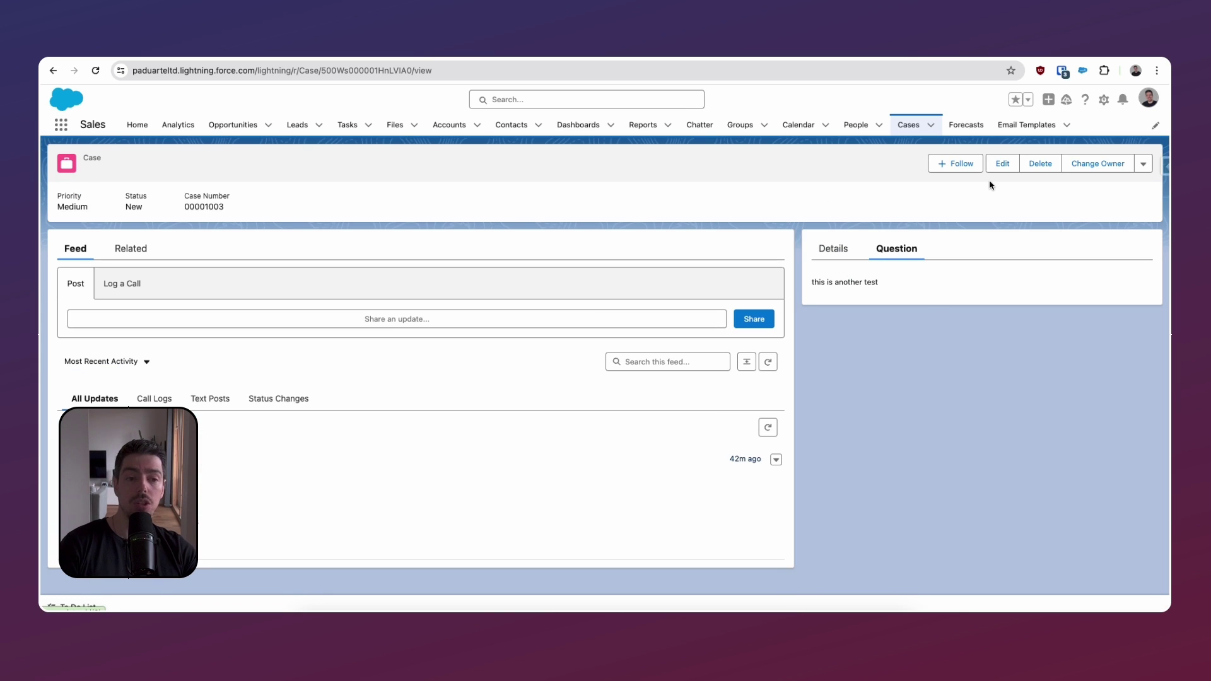
{"action": "left_click", "coordinate": [1101, 103]}
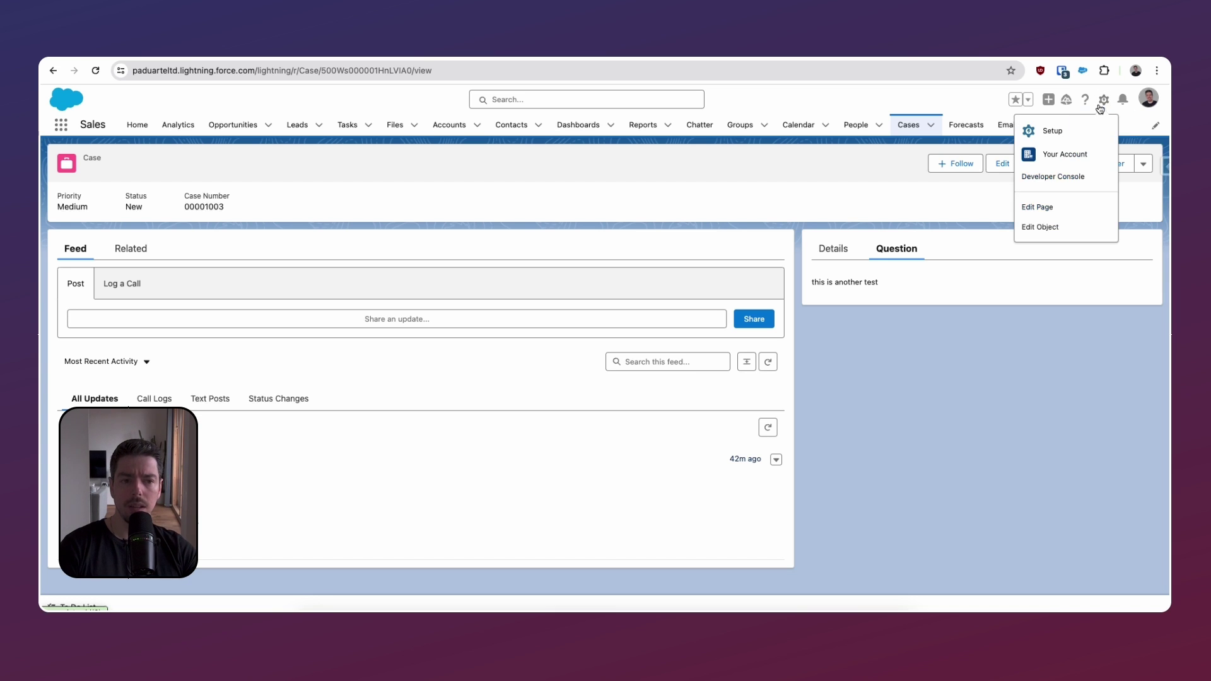
Reopen the Case Record Page in Lightning App Builder and select the Tabs, Record Detail and Highlights Panel components.
{"action": "left_click", "coordinate": [1080, 209]}
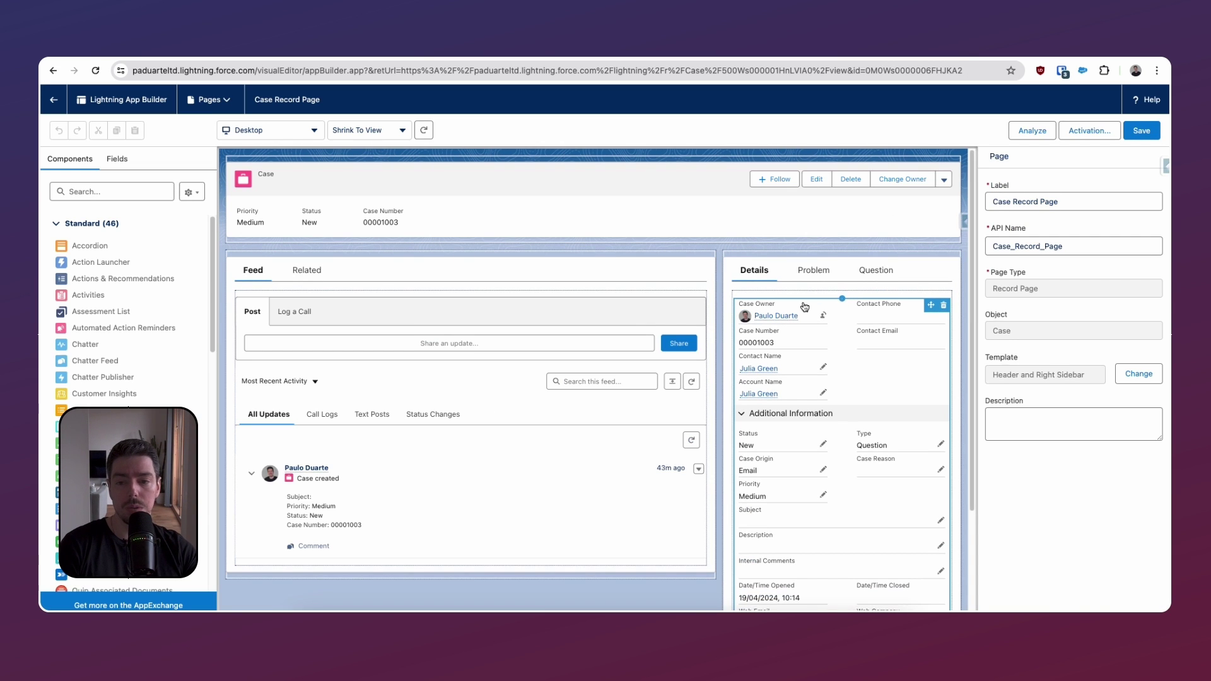
{"action": "left_click", "coordinate": [910, 278]}
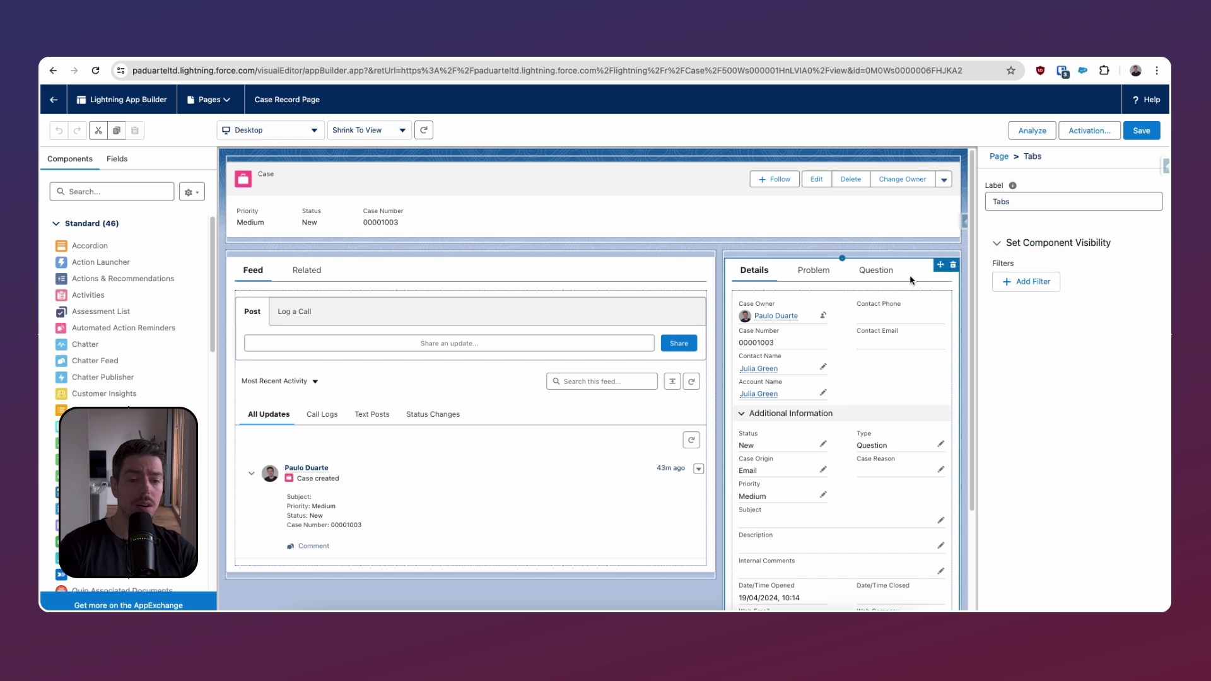
{"action": "left_click", "coordinate": [896, 336]}
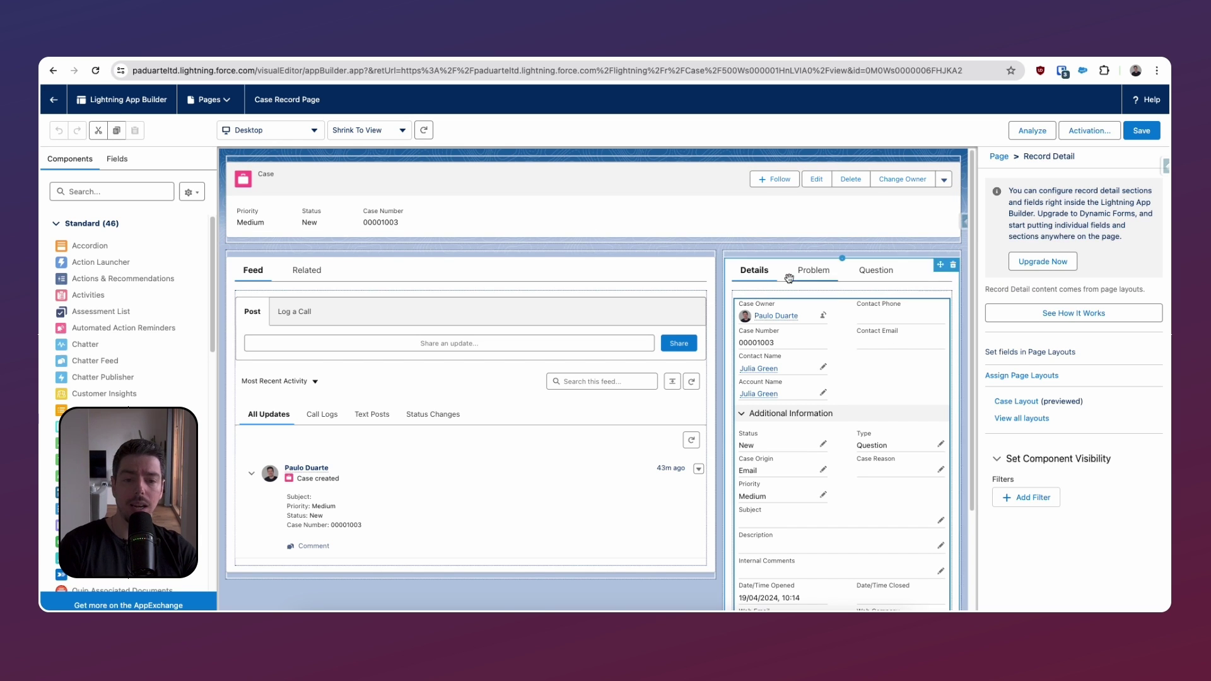
{"action": "left_click", "coordinate": [802, 228]}
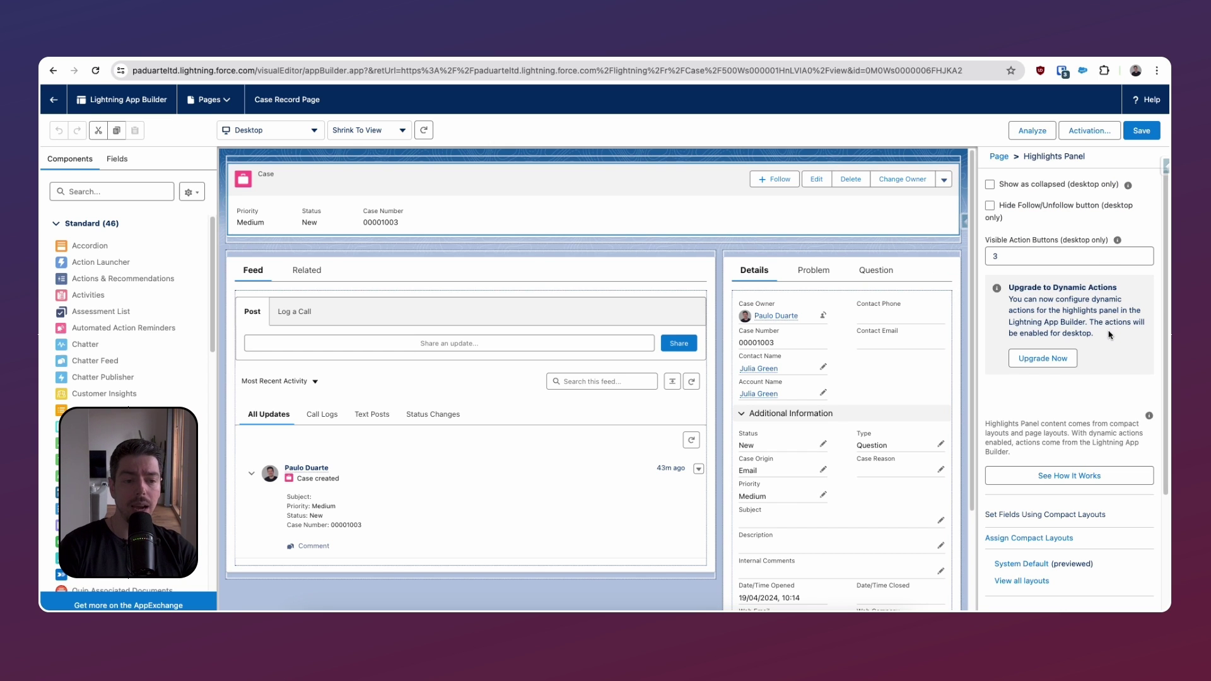
{"action": "left_click", "coordinate": [813, 389]}
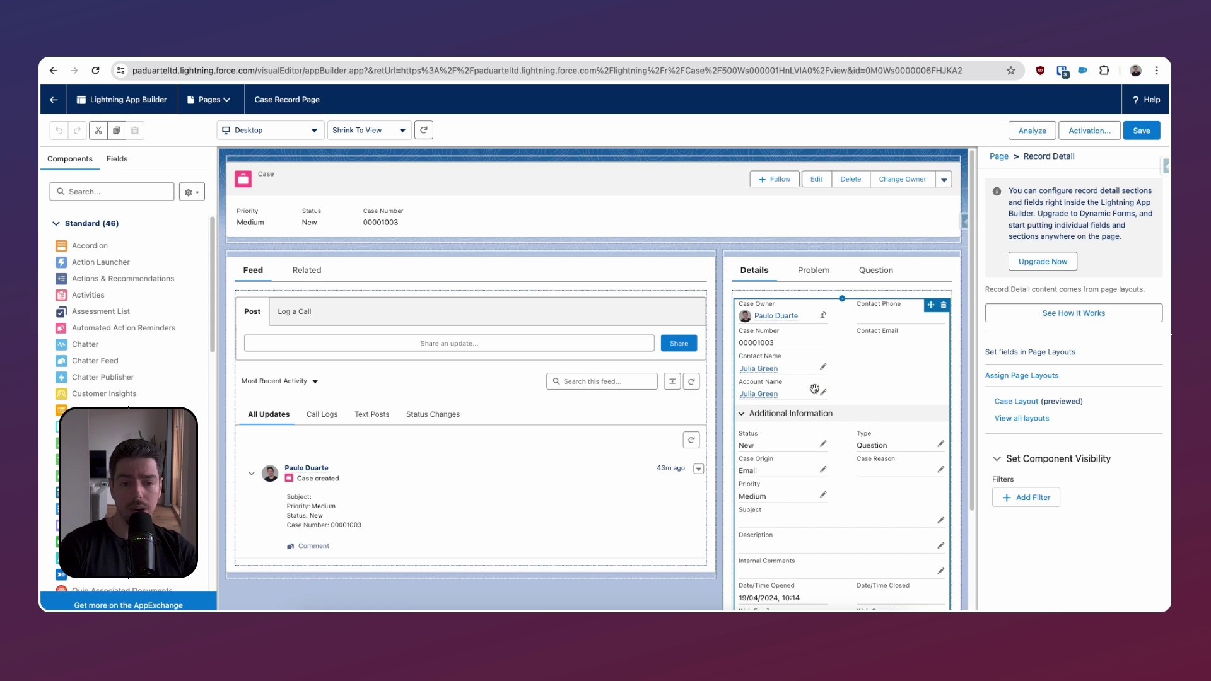
{"action": "left_click", "coordinate": [813, 270]}
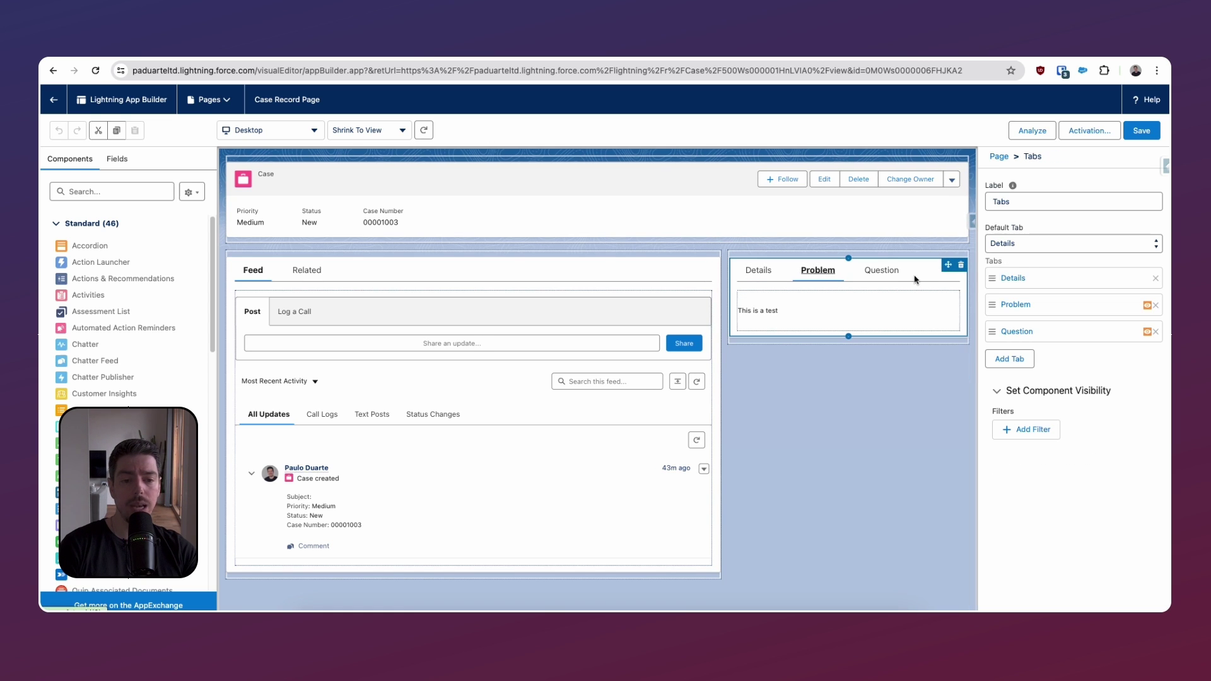